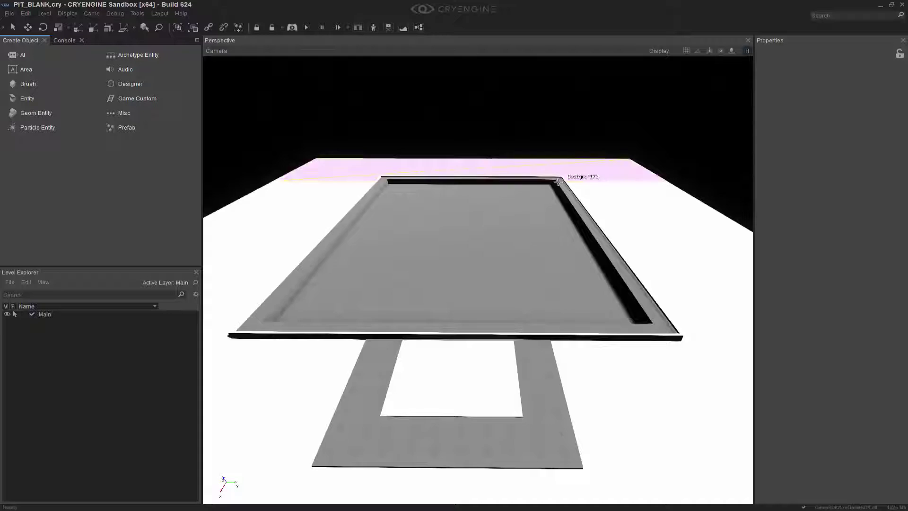
# Place a Designer Box on the pit floor with snapping to geometry turned on.
pyautogui.moveTo(577, 163); pyautogui.dragTo(561, 198, button='right')
pyautogui.press('w')
pyautogui.press('d')
pyautogui.press('w')
pyautogui.press('d')
pyautogui.moveTo(539, 255); pyautogui.dragTo(489, 261, button='right')
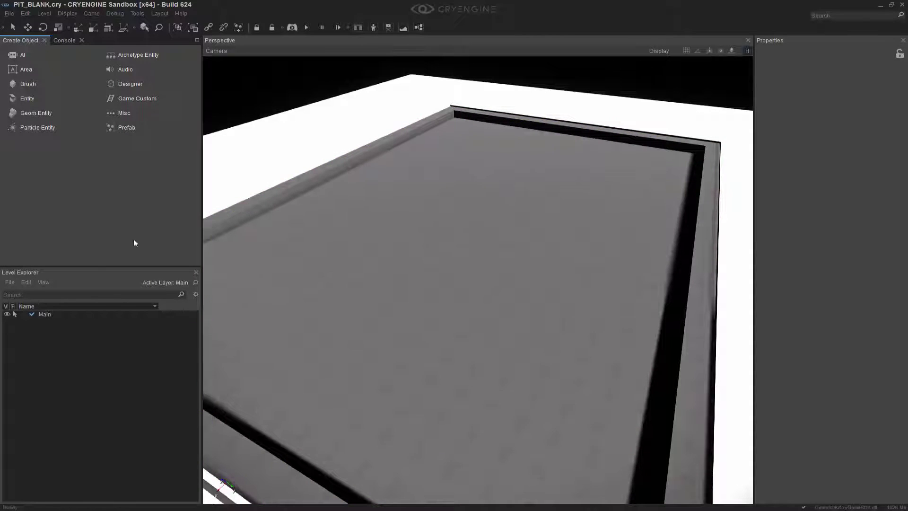
pyautogui.click(131, 84)
pyautogui.click(21, 68)
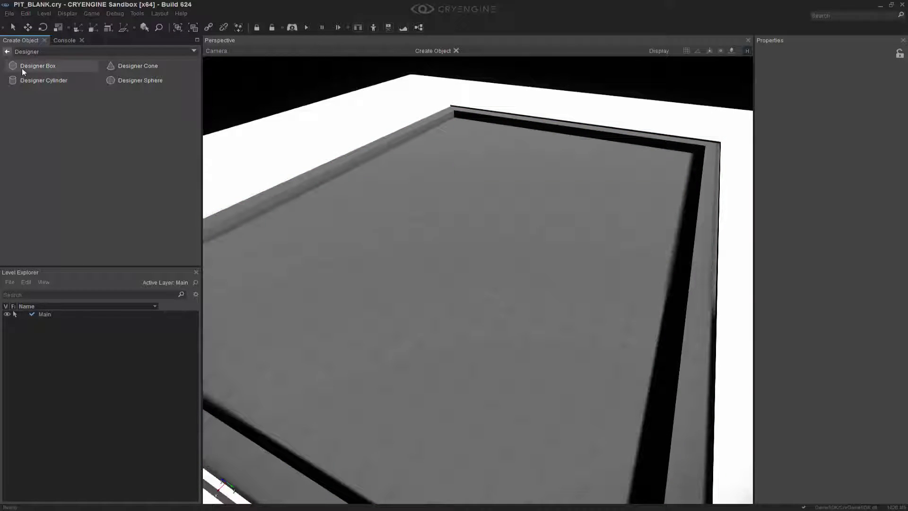
pyautogui.click(731, 50)
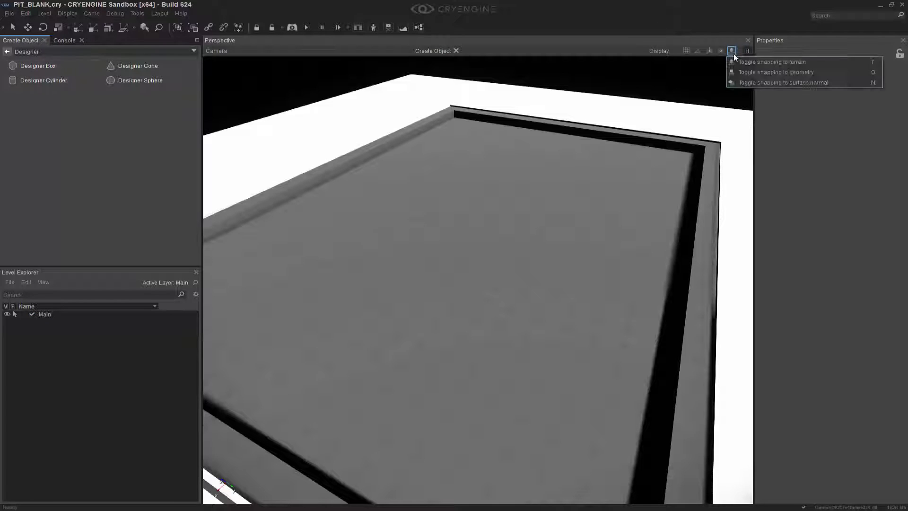
pyautogui.click(774, 71)
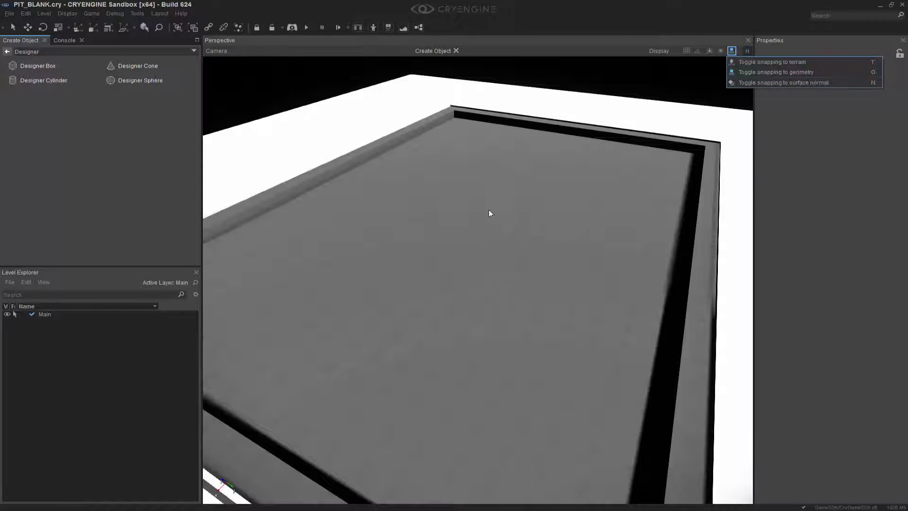
pyautogui.moveTo(489, 211); pyautogui.dragTo(489, 222, button='right')
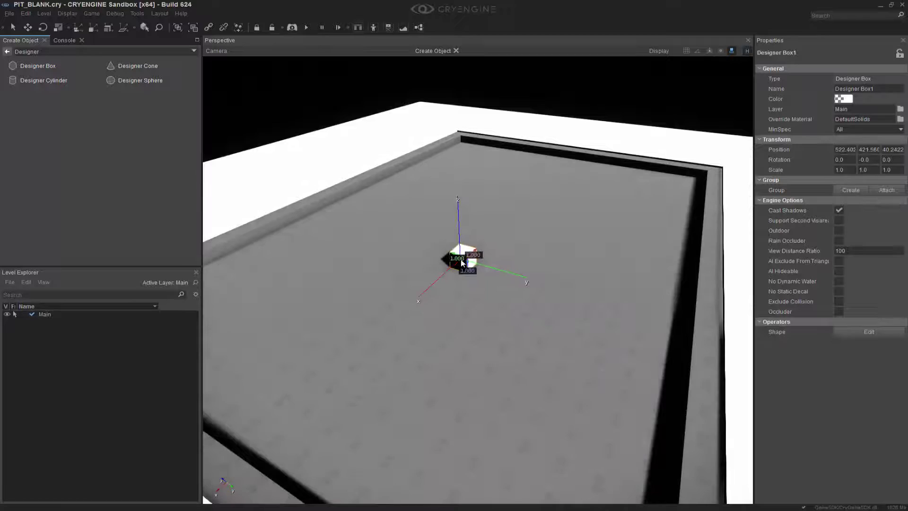
pyautogui.click(462, 263)
pyautogui.moveTo(460, 232); pyautogui.dragTo(463, 237, button='right')
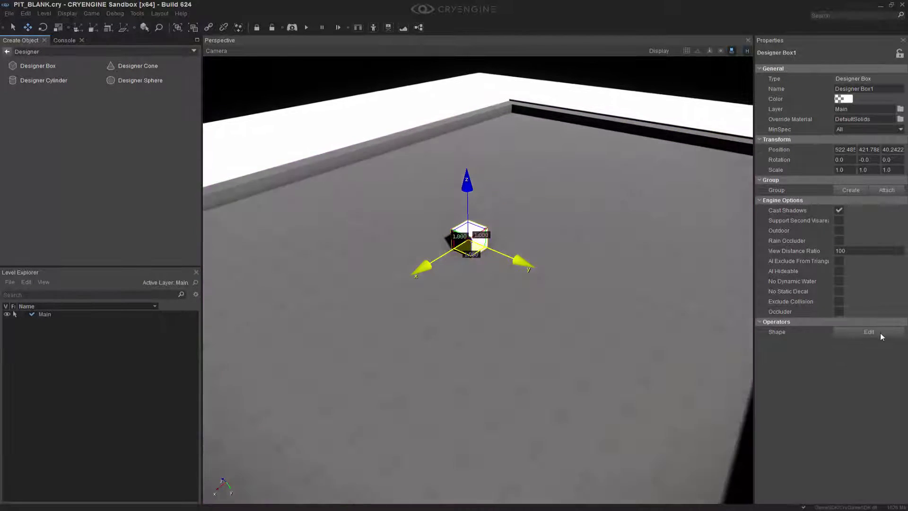
# Open the box's shape for editing and widen the Designer Tool area until all its tools fit.
pyautogui.click(878, 332)
pyautogui.moveTo(184, 47); pyautogui.dragTo(828, 278)
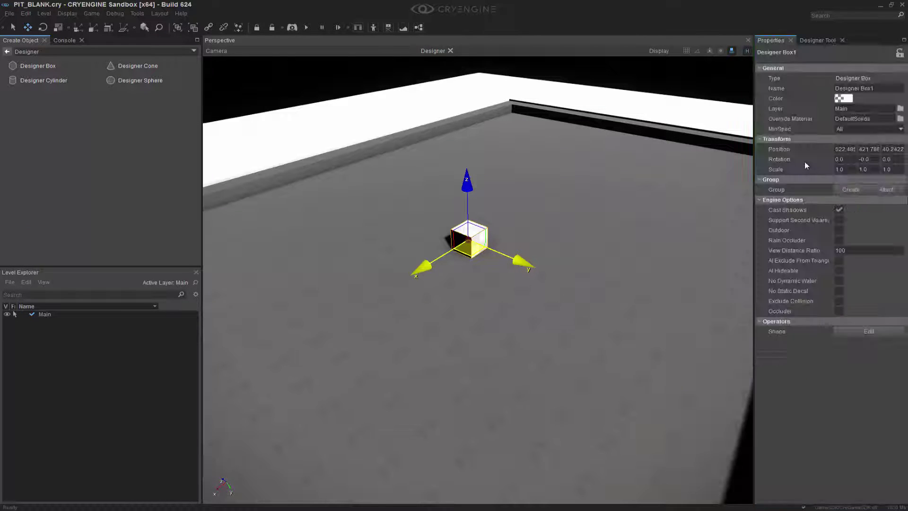
pyautogui.click(821, 39)
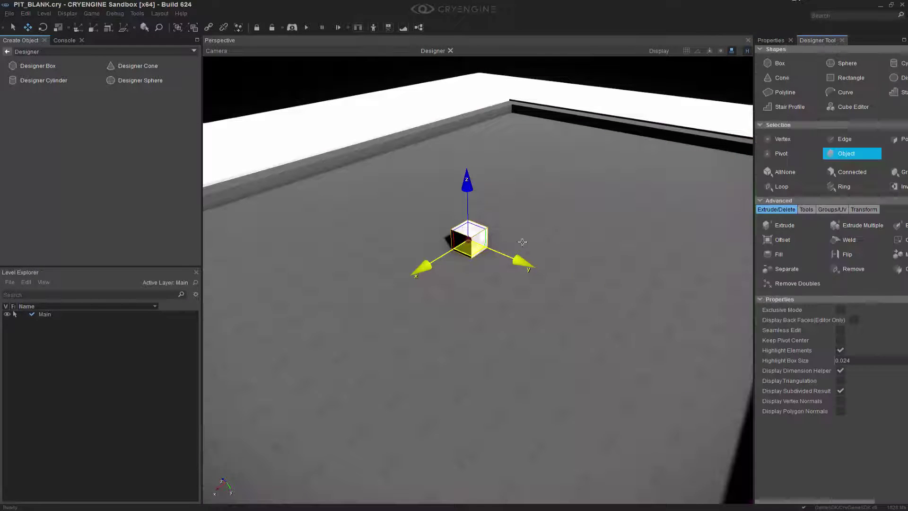
pyautogui.moveTo(522, 243); pyautogui.dragTo(552, 231, button='right')
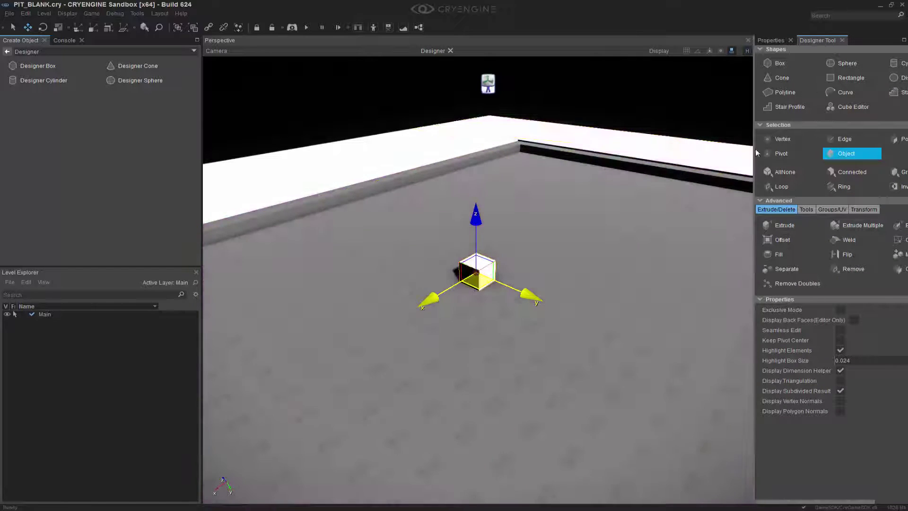
pyautogui.moveTo(752, 156); pyautogui.dragTo(678, 163)
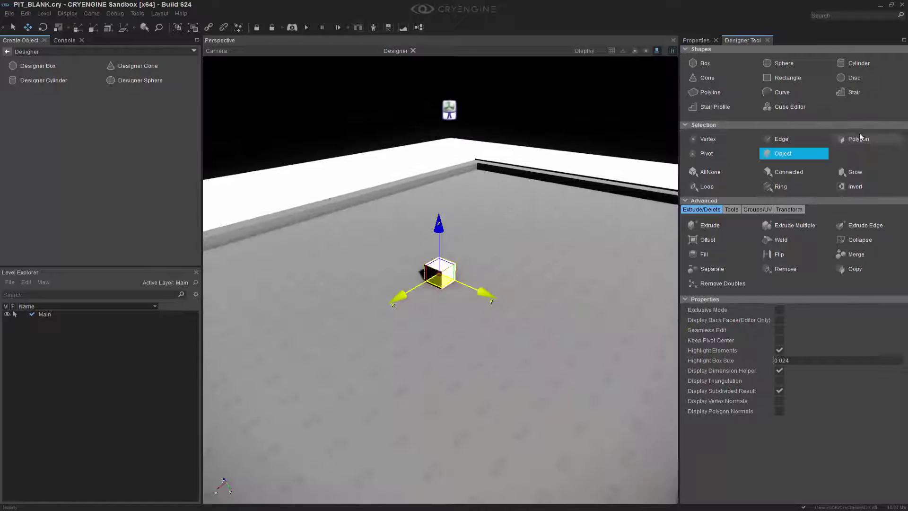
# Pull the box's end face along the X axis until the box is about 9.2 long.
pyautogui.click(858, 138)
pyautogui.click(432, 277)
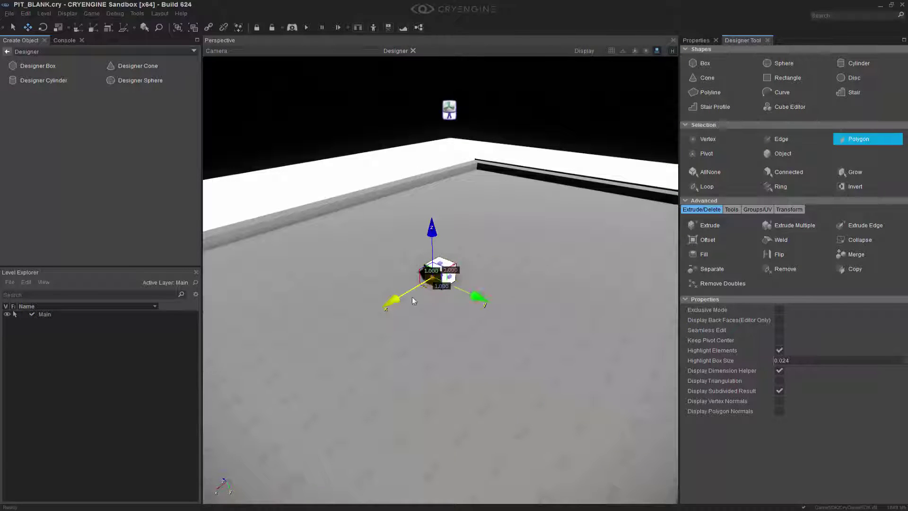
pyautogui.moveTo(410, 291); pyautogui.dragTo(145, 419)
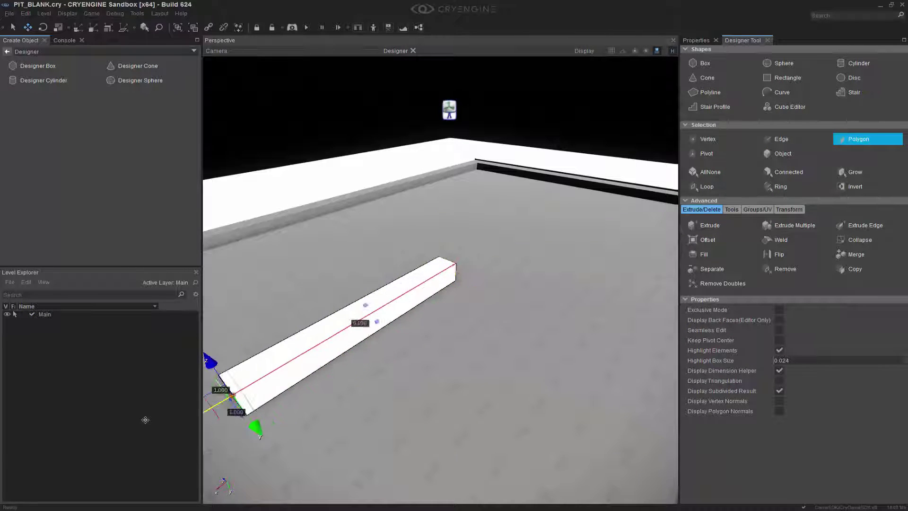
# Turn off snapping to geometry and raise the box's top face to a height of 2.
pyautogui.click(372, 301)
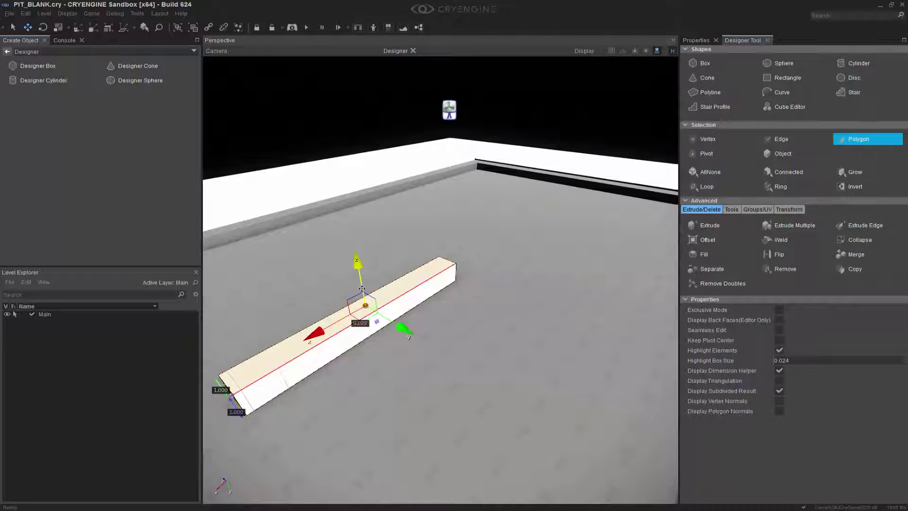
pyautogui.moveTo(358, 206); pyautogui.dragTo(374, 196, button='right')
pyautogui.moveTo(374, 196); pyautogui.dragTo(499, 264, button='middle')
pyautogui.moveTo(550, 229); pyautogui.dragTo(610, 203, button='right')
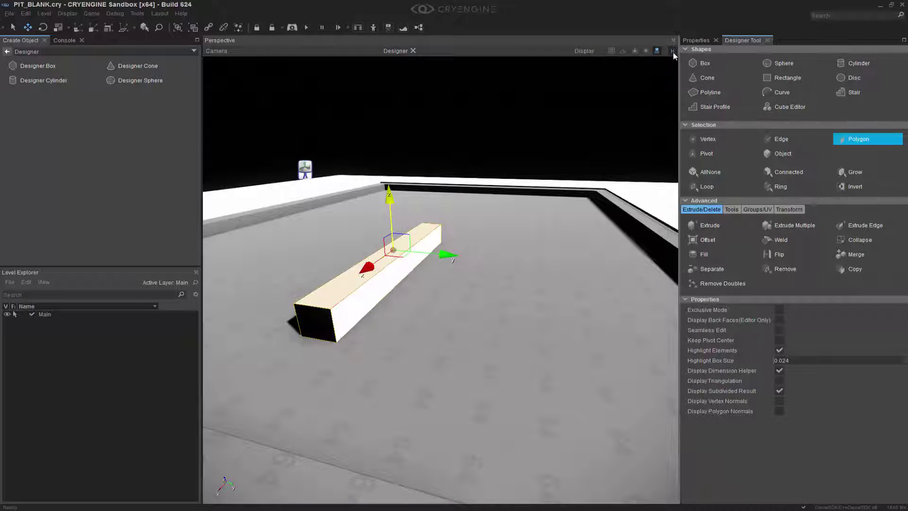
pyautogui.click(657, 50)
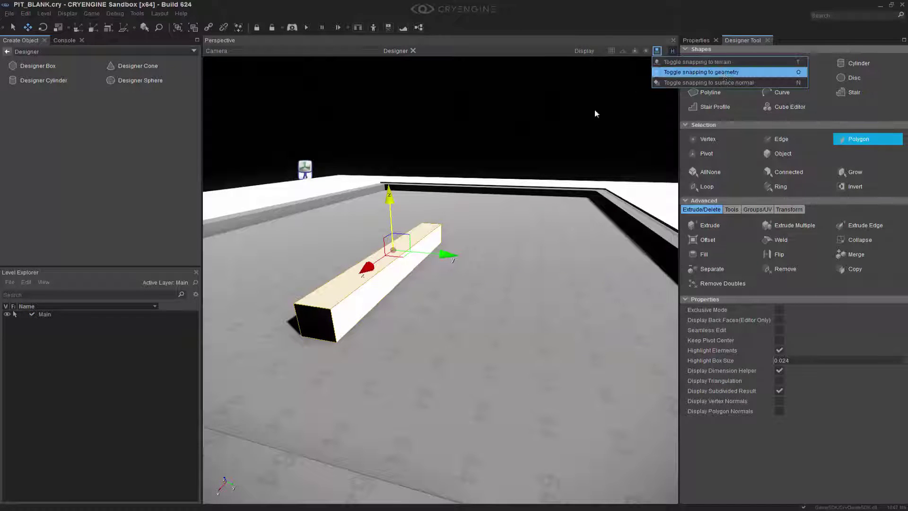
pyautogui.moveTo(625, 89); pyautogui.dragTo(507, 155, button='right')
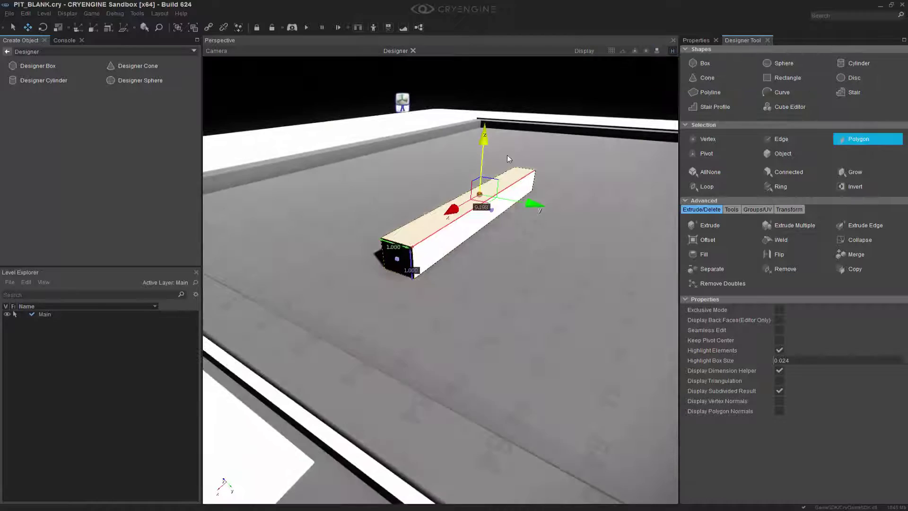
pyautogui.moveTo(483, 172); pyautogui.dragTo(486, 123)
pyautogui.moveTo(516, 161); pyautogui.dragTo(513, 156, button='middle')
pyautogui.scroll(4, 514, 156)
pyautogui.moveTo(514, 156); pyautogui.dragTo(520, 130, button='right')
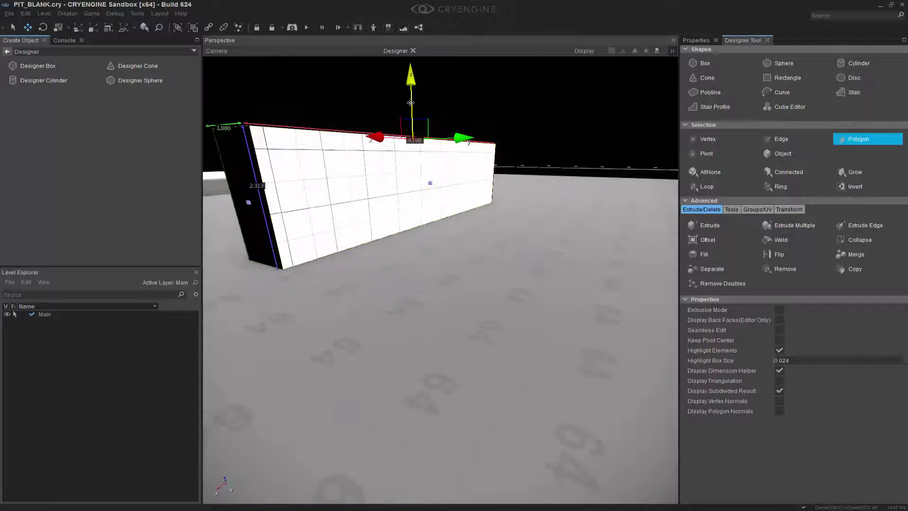
pyautogui.moveTo(410, 103); pyautogui.dragTo(411, 116)
# Pull the box's shaded long side face outward along the Y axis to make the box 6.7 wide.
pyautogui.click(539, 185)
pyautogui.moveTo(538, 185); pyautogui.dragTo(595, 185, button='right')
pyautogui.moveTo(575, 183); pyautogui.dragTo(563, 215, button='middle')
pyautogui.click(553, 225)
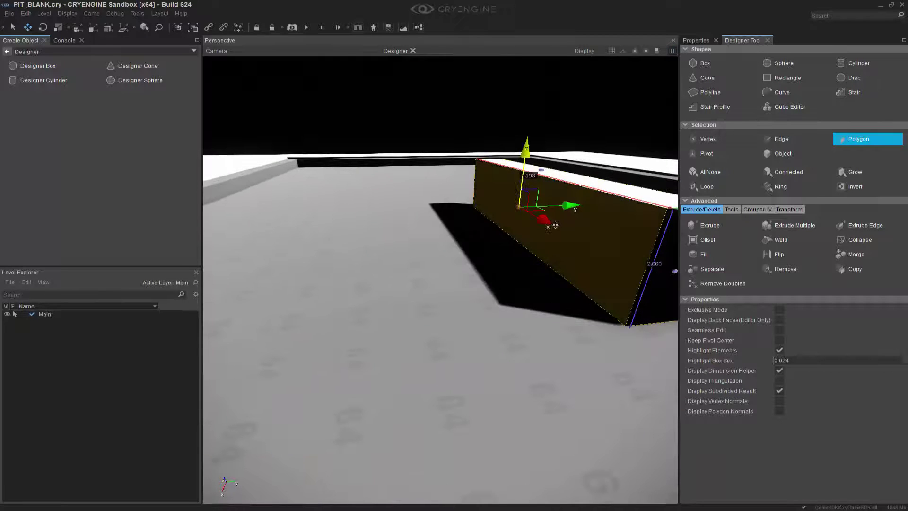
pyautogui.moveTo(564, 206); pyautogui.dragTo(398, 213)
pyautogui.moveTo(398, 213); pyautogui.dragTo(492, 203, button='middle')
pyautogui.moveTo(399, 227); pyautogui.dragTo(350, 226, button='right')
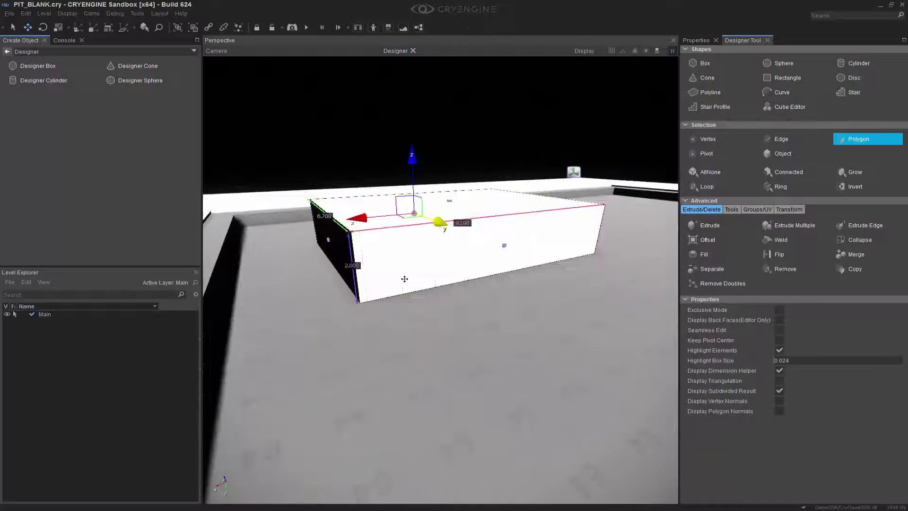
pyautogui.moveTo(405, 279); pyautogui.dragTo(381, 292, button='middle')
# Move the box's pivot to the bottom corner at the opposite end of its front side and return to object selection.
pyautogui.click(856, 138)
pyautogui.click(795, 159)
pyautogui.moveTo(472, 300); pyautogui.dragTo(401, 310, button='middle')
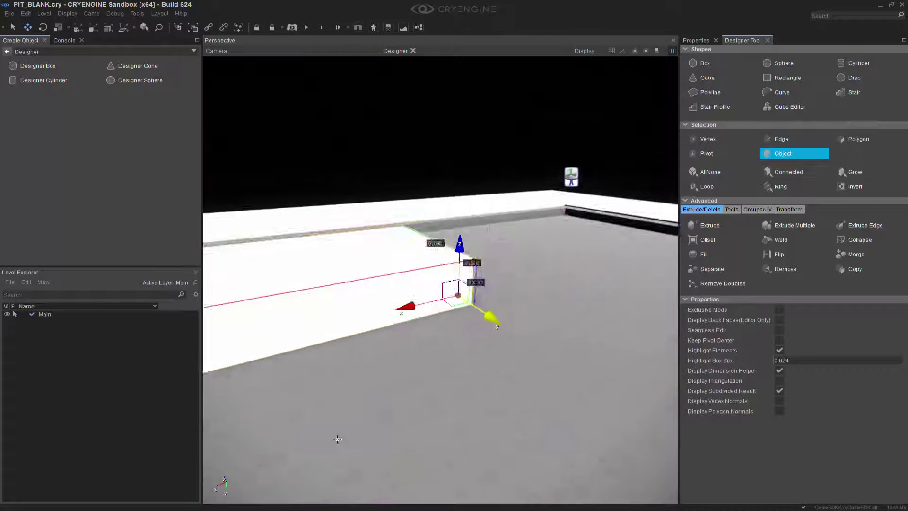
pyautogui.moveTo(401, 310); pyautogui.dragTo(435, 326, button='right')
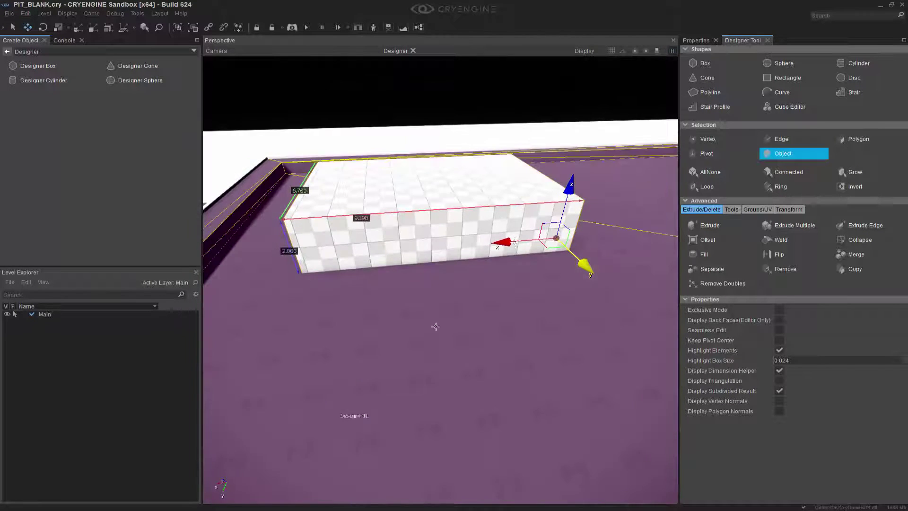
pyautogui.click(700, 153)
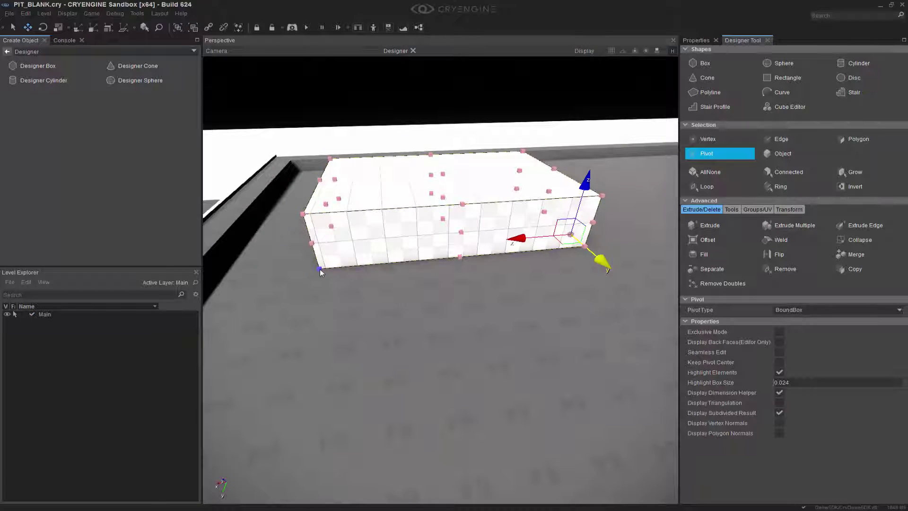
pyautogui.click(320, 272)
pyautogui.click(767, 153)
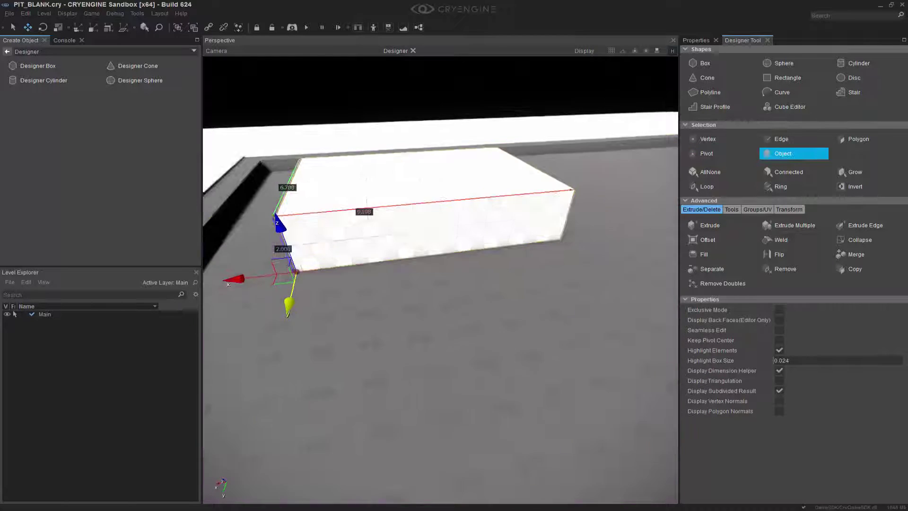
# Shift the whole box along the negative X axis across the pit floor.
pyautogui.moveTo(387, 289); pyautogui.dragTo(418, 295, button='right')
pyautogui.moveTo(226, 283); pyautogui.dragTo(401, 294)
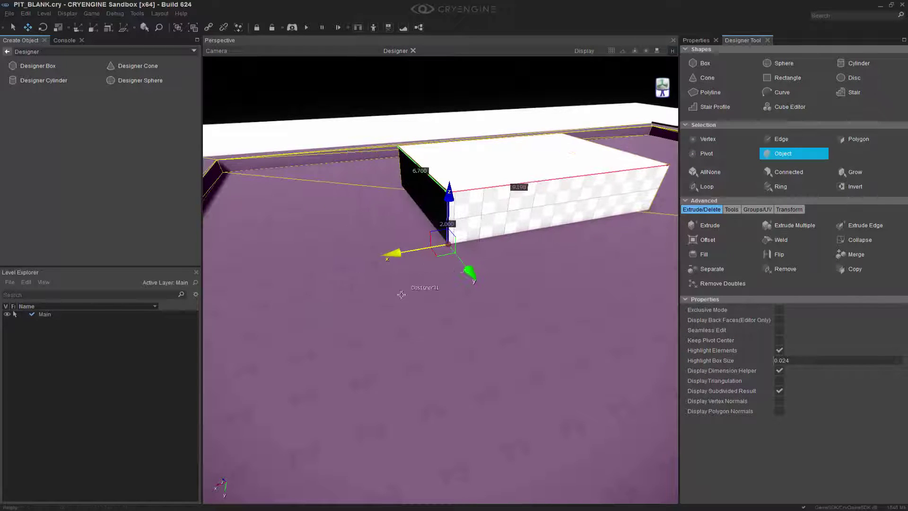
pyautogui.moveTo(401, 294)
pyautogui.mouseDown(button='right')
pyautogui.moveTo(414, 304)
pyautogui.moveTo(400, 308)
pyautogui.mouseUp(button='right')
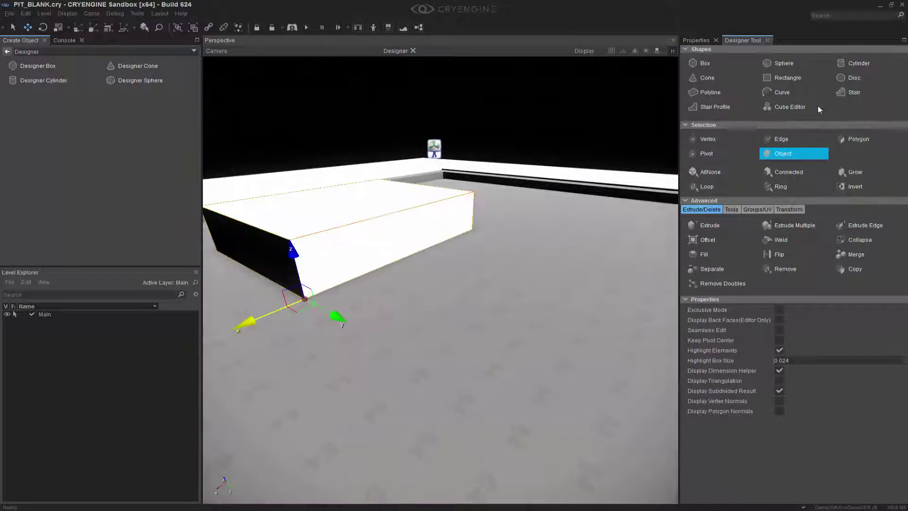
# Narrow the Designer Tool area, switch to the box's object properties and deselect the box.
pyautogui.moveTo(679, 196); pyautogui.dragTo(704, 197)
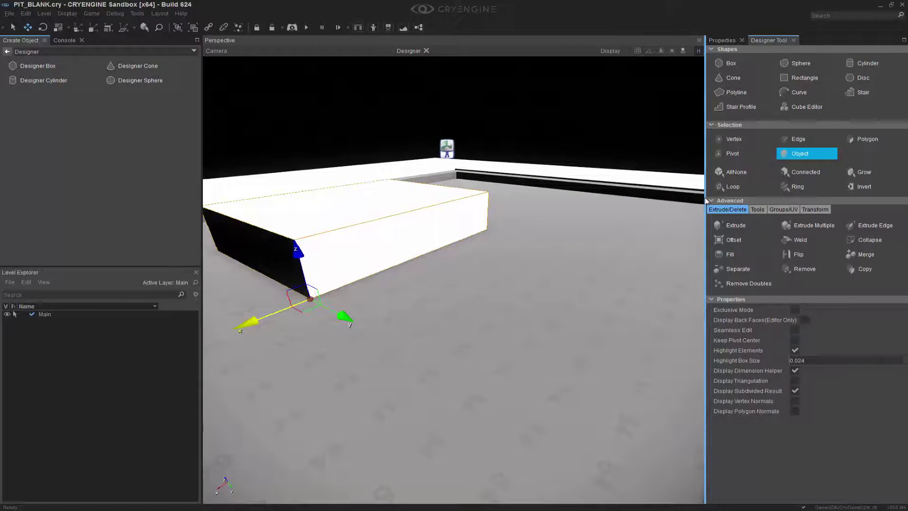
pyautogui.click(730, 40)
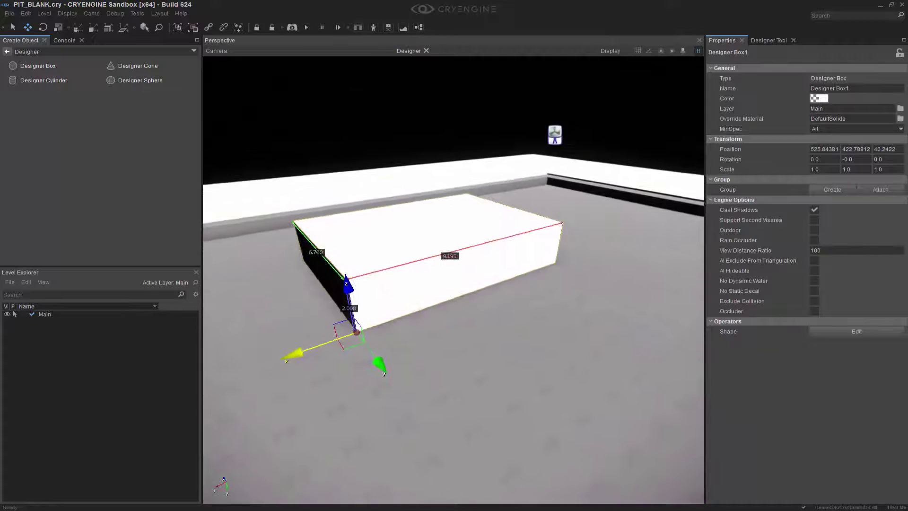
pyautogui.moveTo(473, 137); pyautogui.dragTo(495, 117, button='right')
pyautogui.click(462, 118)
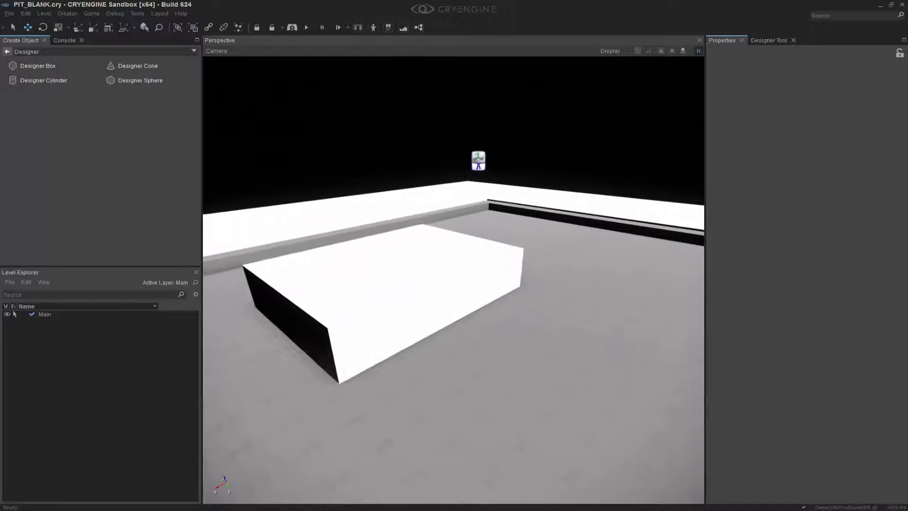
# Show the Game Custom object types and turn on snapping to geometry.
pyautogui.click(7, 51)
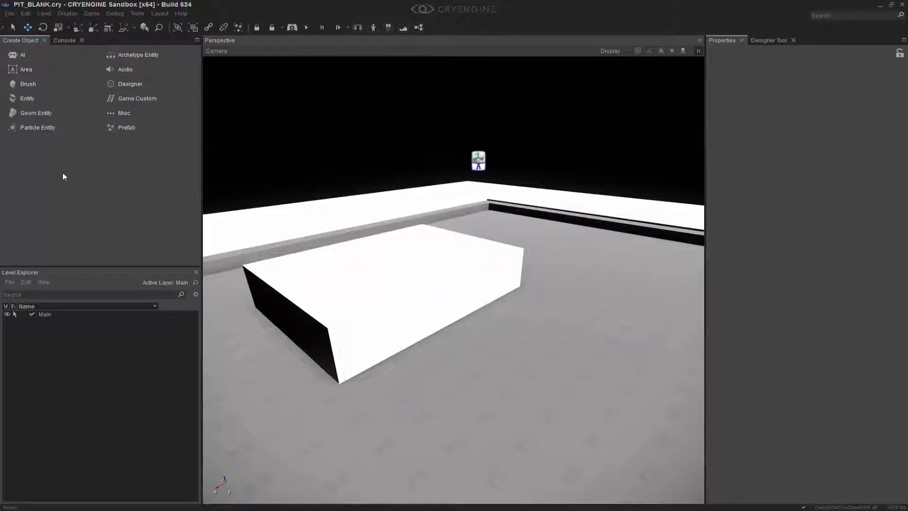
pyautogui.click(138, 99)
pyautogui.moveTo(537, 138); pyautogui.dragTo(544, 149, button='right')
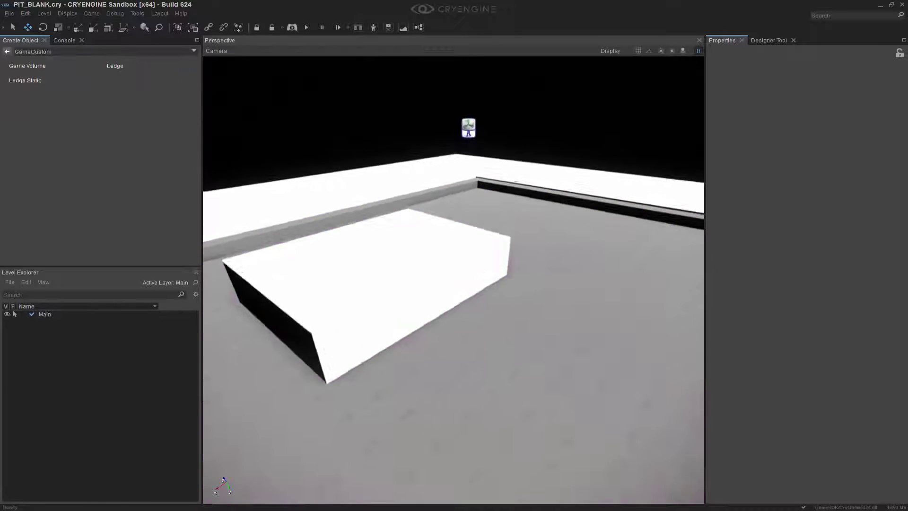
pyautogui.moveTo(492, 277); pyautogui.dragTo(492, 291, button='right')
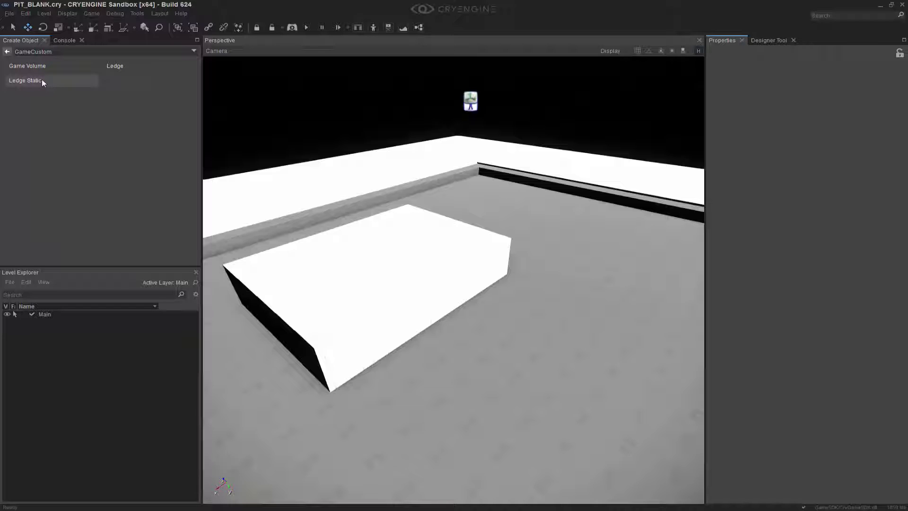
pyautogui.click(683, 51)
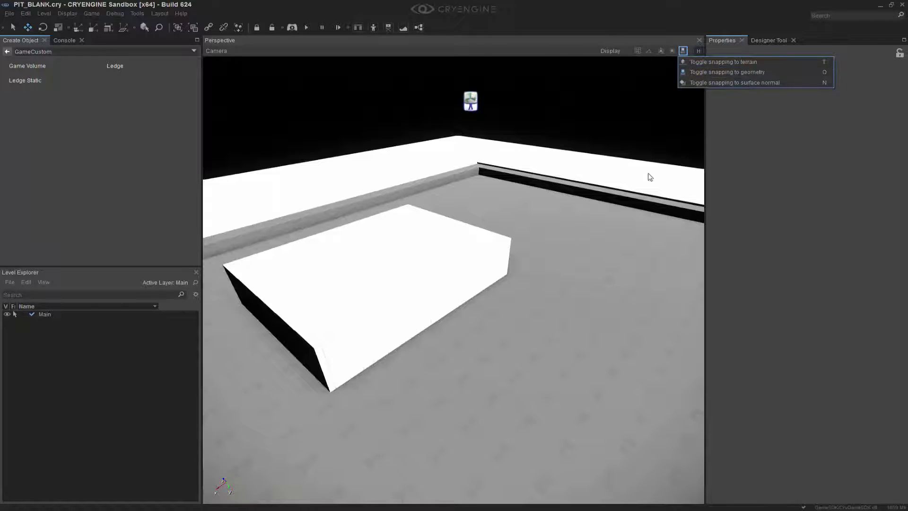
# Draw a two-point static ledge along the box's long top edge, from the near corner to the far corner.
pyautogui.moveTo(650, 177); pyautogui.dragTo(466, 413, button='right')
pyautogui.press('w')
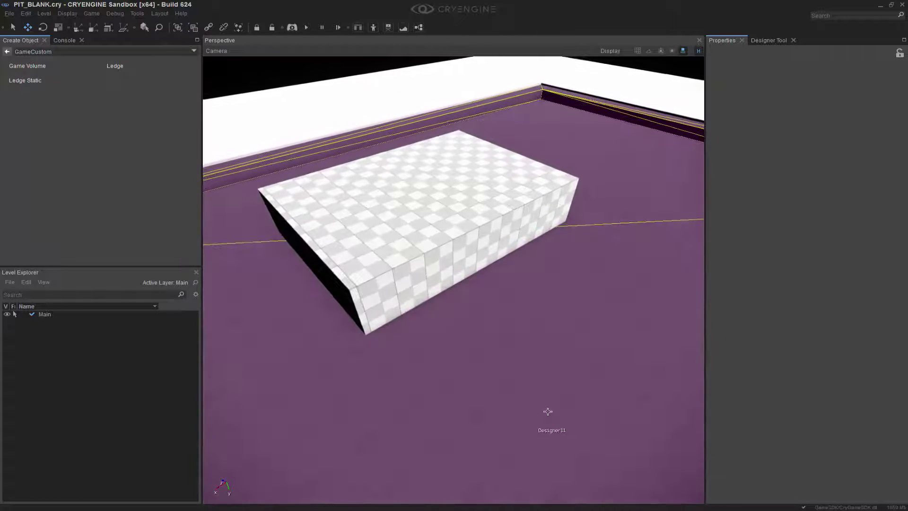
pyautogui.scroll(2, 547, 412)
pyautogui.moveTo(547, 412); pyautogui.dragTo(614, 390, button='middle')
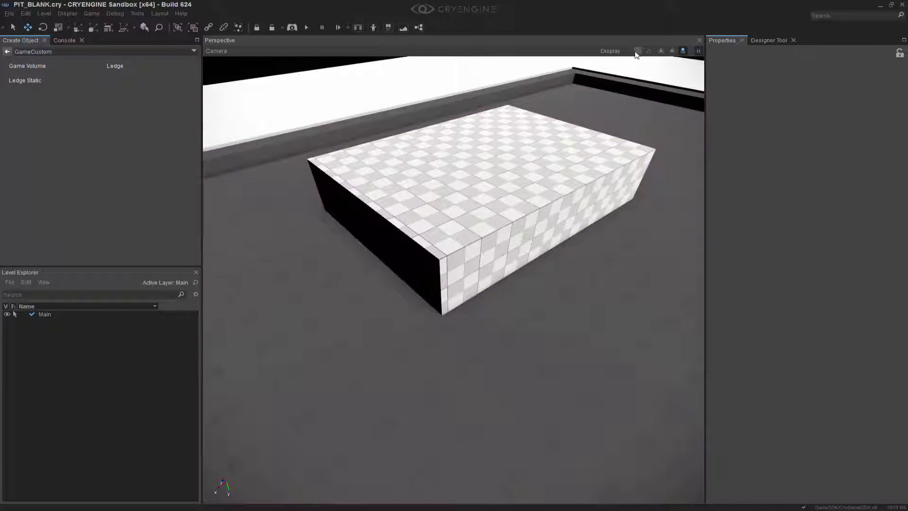
pyautogui.click(671, 55)
pyautogui.moveTo(473, 279); pyautogui.dragTo(467, 288, button='right')
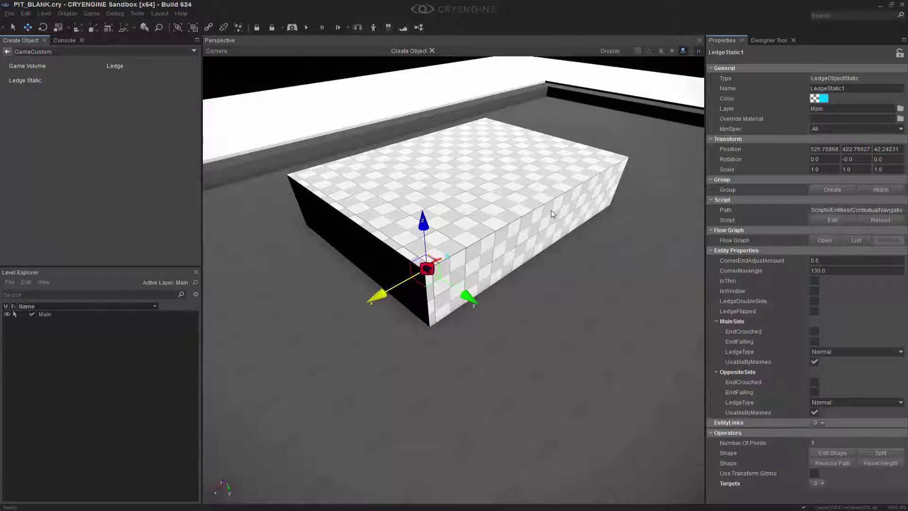
pyautogui.doubleClick(625, 161)
# Inspect the ledge's height against the box's top edge from the side and deselect it.
pyautogui.moveTo(625, 163); pyautogui.dragTo(572, 148, button='right')
pyautogui.press('d')
pyautogui.press('a')
pyautogui.moveTo(562, 334); pyautogui.dragTo(562, 339, button='right')
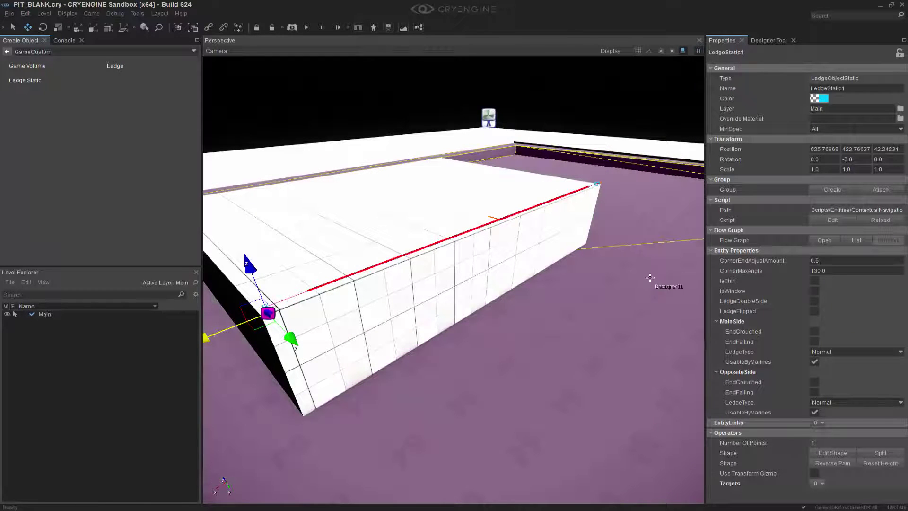
pyautogui.moveTo(548, 286); pyautogui.dragTo(533, 304, button='right')
pyautogui.press('d')
pyautogui.press('s')
pyautogui.press('a')
pyautogui.press('d')
pyautogui.press('a')
pyautogui.click(417, 79)
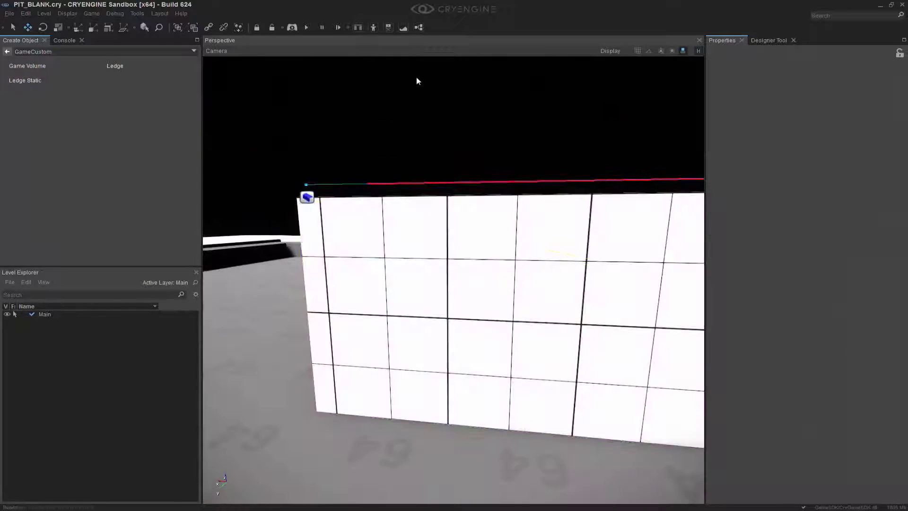
# Turn off geometry snapping and lower the ledge along the Z axis to about 42.16, level with the box's top edge.
pyautogui.click(305, 192)
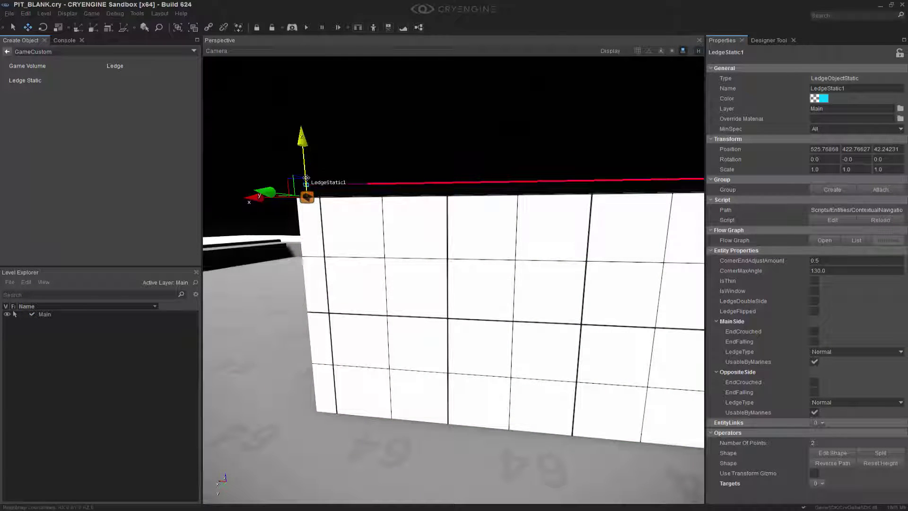
pyautogui.click(682, 52)
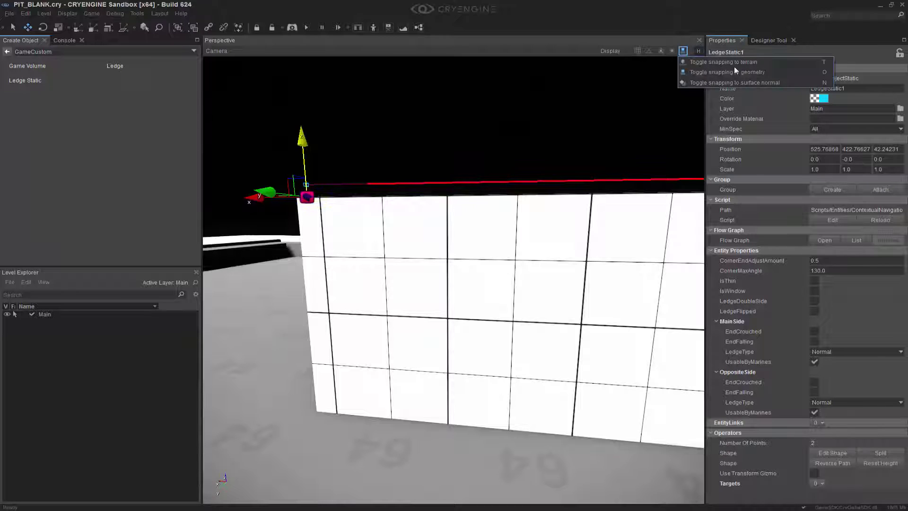
pyautogui.moveTo(341, 223); pyautogui.dragTo(335, 209, button='right')
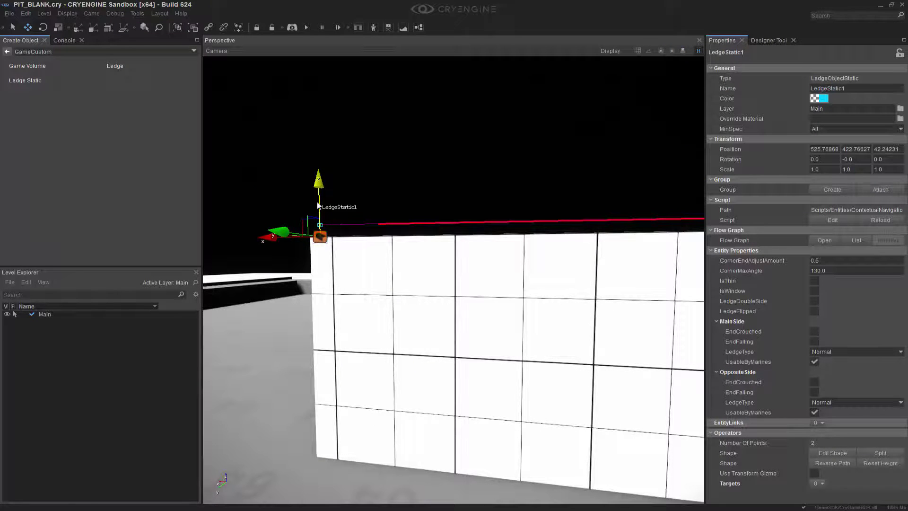
pyautogui.moveTo(321, 206); pyautogui.dragTo(320, 210)
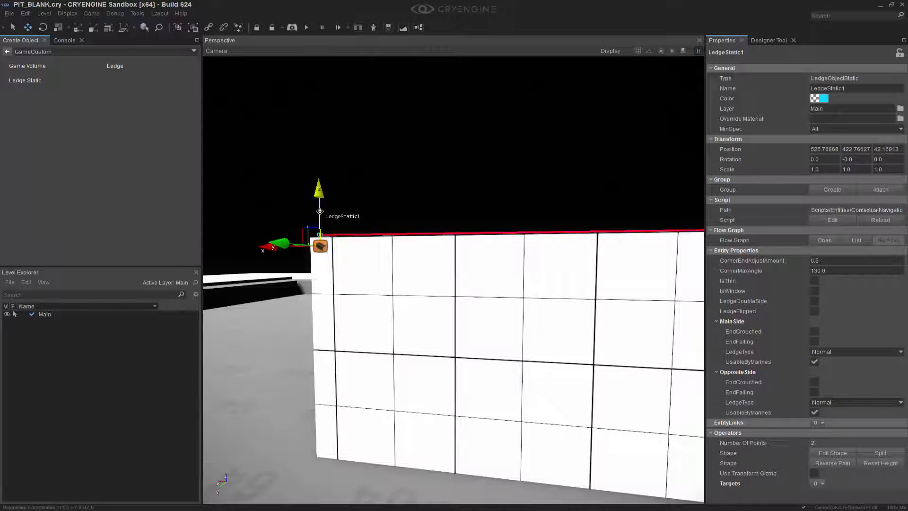
# Playtest the ledge in third-person view by jumping at the box's side and backing away, and return to editing.
pyautogui.moveTo(378, 216); pyautogui.dragTo(428, 245, button='right')
pyautogui.moveTo(517, 251); pyautogui.dragTo(478, 256, button='right')
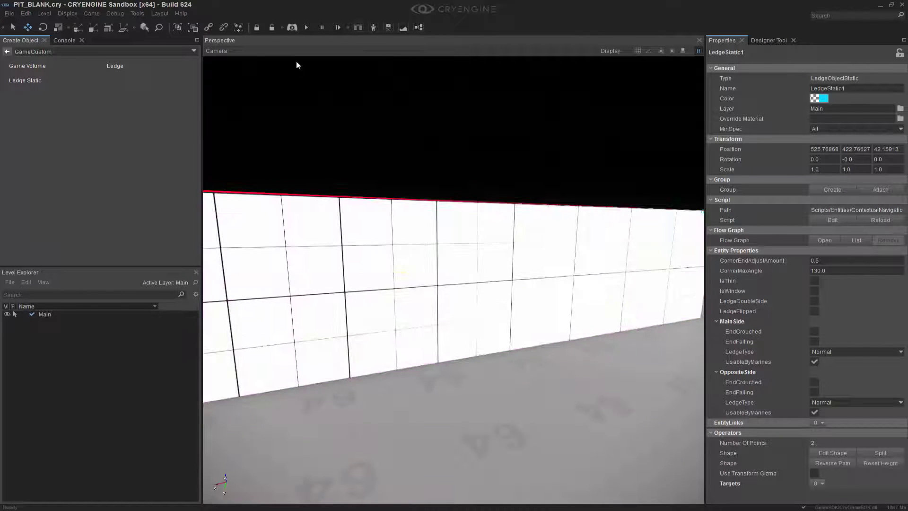
pyautogui.click(292, 27)
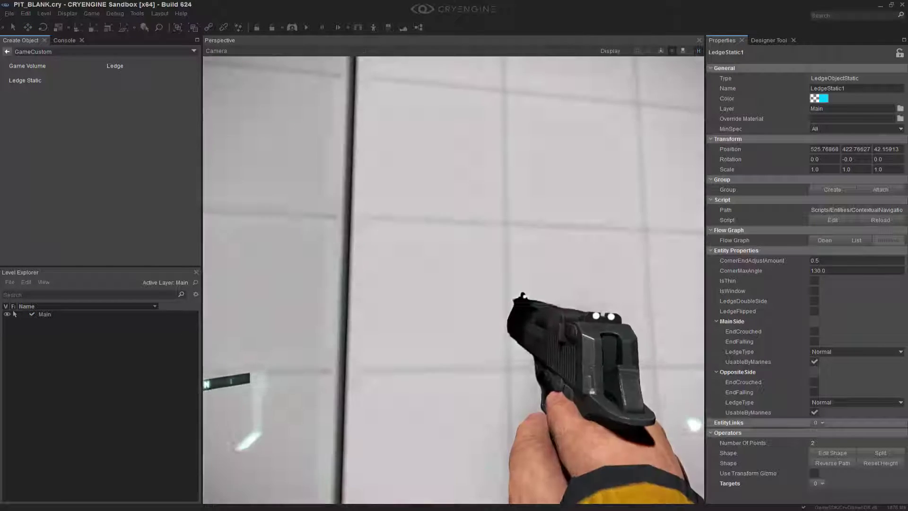
pyautogui.press('F1')
pyautogui.press('space')
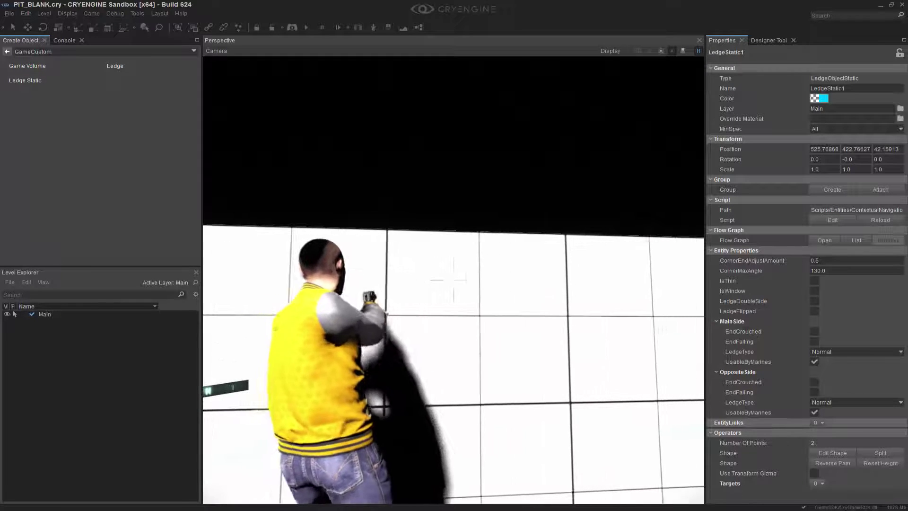
pyautogui.press('space')
pyautogui.press('s')
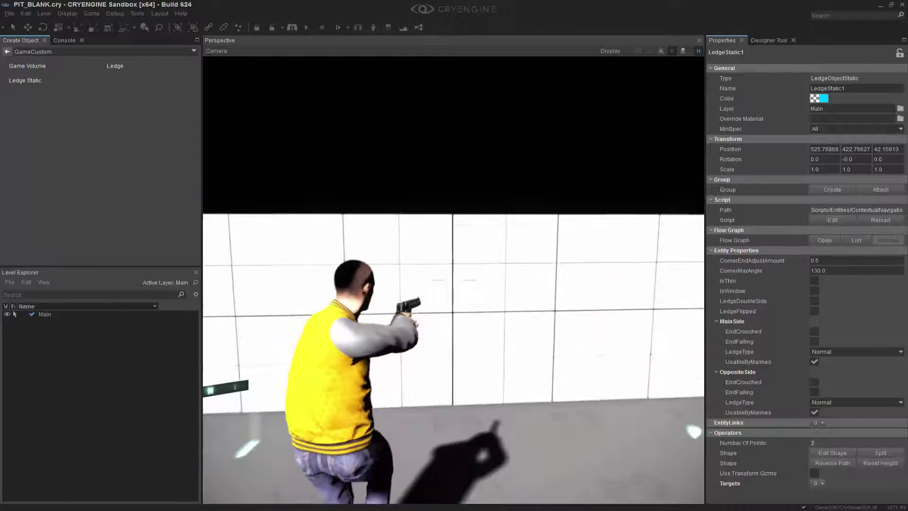
pyautogui.press('s')
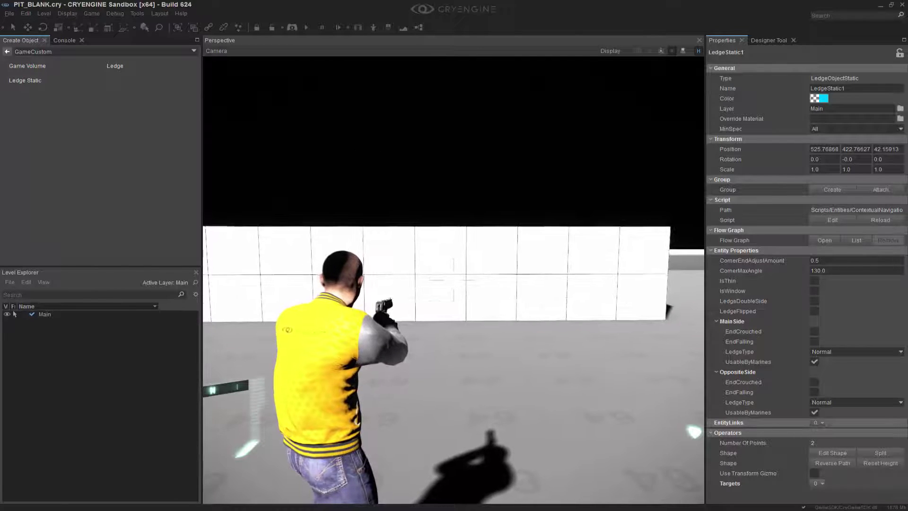
pyautogui.press('Escape')
# Check the ledge's direction arrow from above and enable LedgeFlipped for the ledge.
pyautogui.moveTo(275, 338); pyautogui.dragTo(370, 355, button='right')
pyautogui.press('a')
pyautogui.press('a')
pyautogui.press('w')
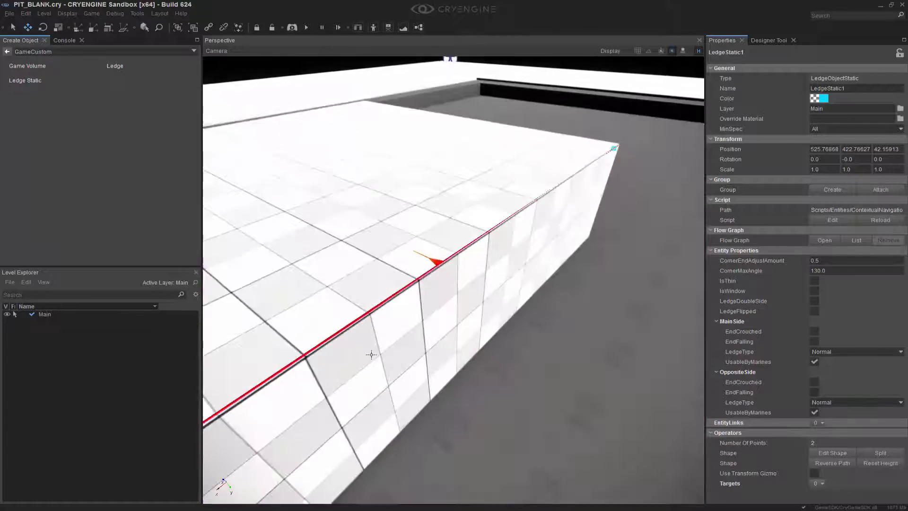
pyautogui.press('a')
pyautogui.moveTo(437, 243); pyautogui.dragTo(440, 248, button='right')
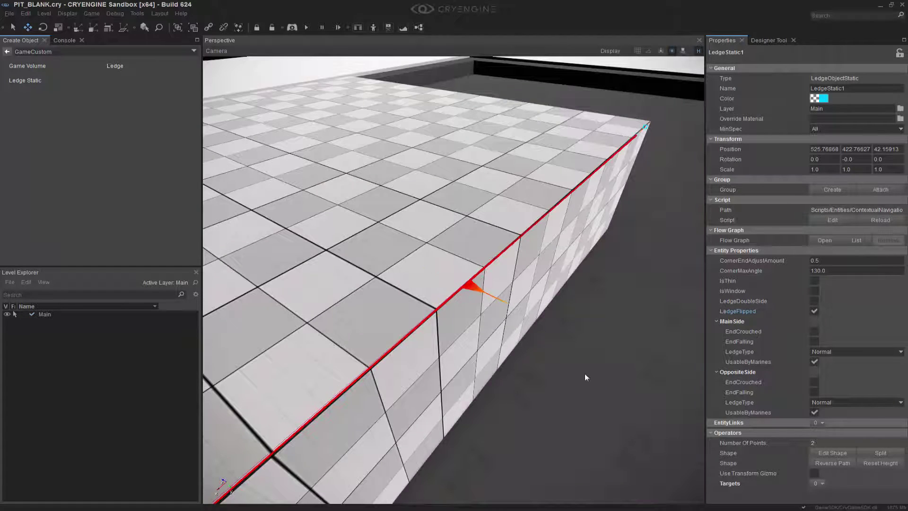
# Playtest the flipped ledge in third-person view by climbing onto the box, walking across its top and returning to editing.
pyautogui.moveTo(584, 374); pyautogui.dragTo(584, 357, button='right')
pyautogui.moveTo(584, 357); pyautogui.dragTo(583, 355, button='middle')
pyautogui.moveTo(583, 355); pyautogui.dragTo(580, 362, button='right')
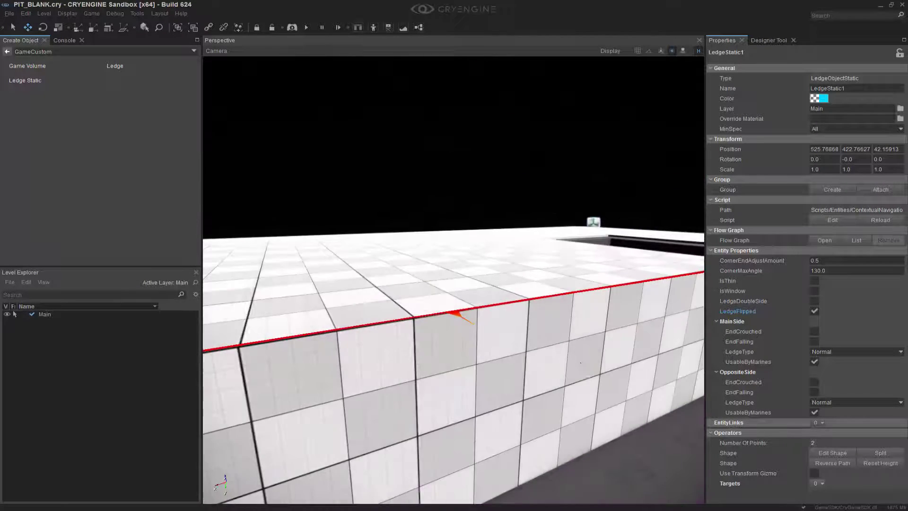
pyautogui.moveTo(581, 362); pyautogui.dragTo(584, 374, button='middle')
pyautogui.moveTo(584, 373); pyautogui.dragTo(574, 369, button='right')
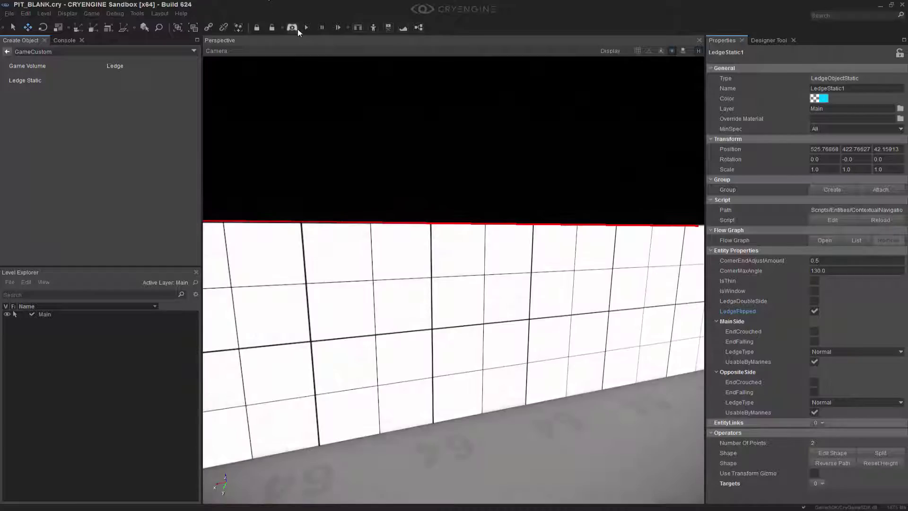
pyautogui.click(295, 29)
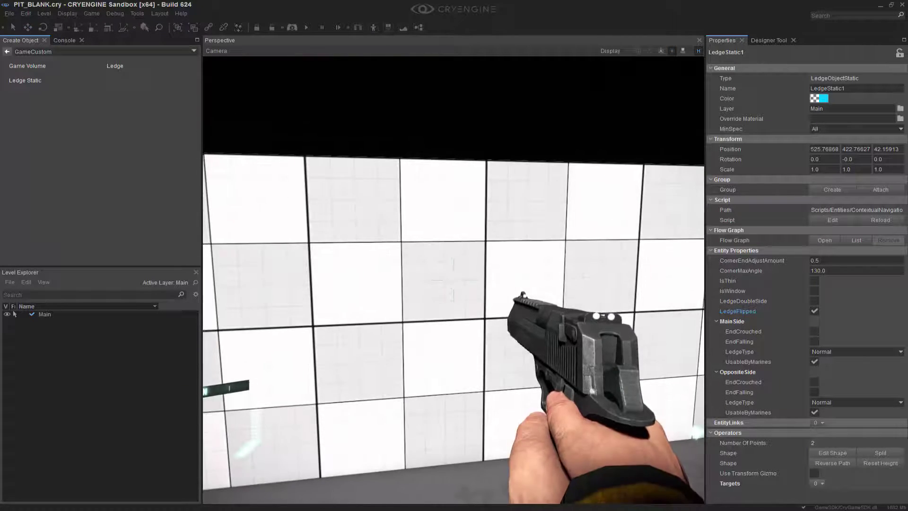
pyautogui.press('F1')
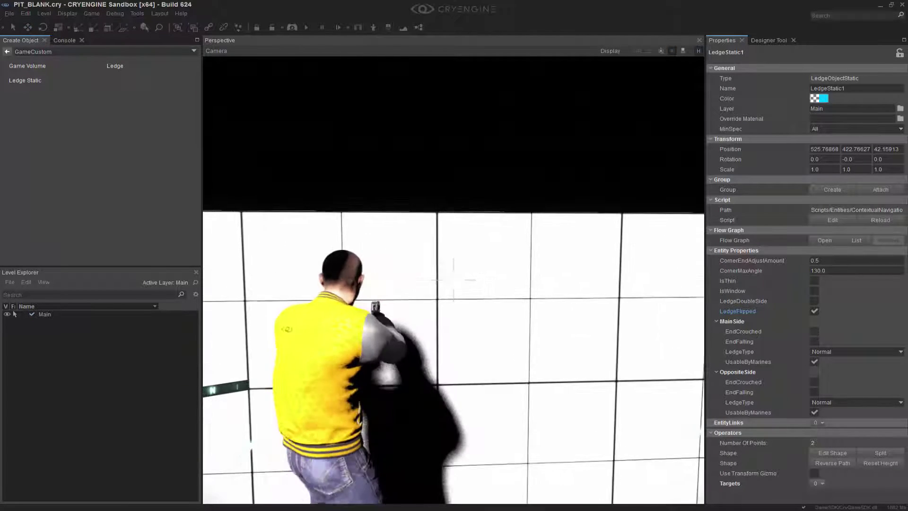
pyautogui.press('space')
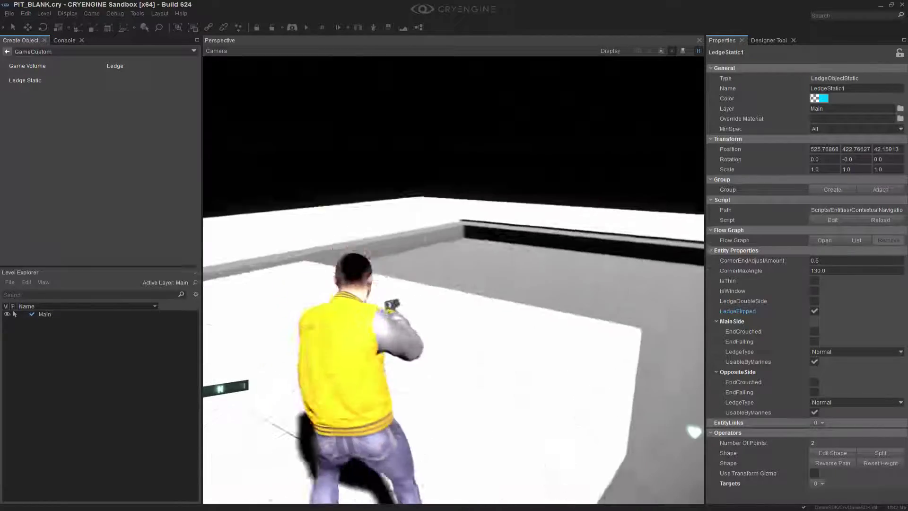
pyautogui.press('s')
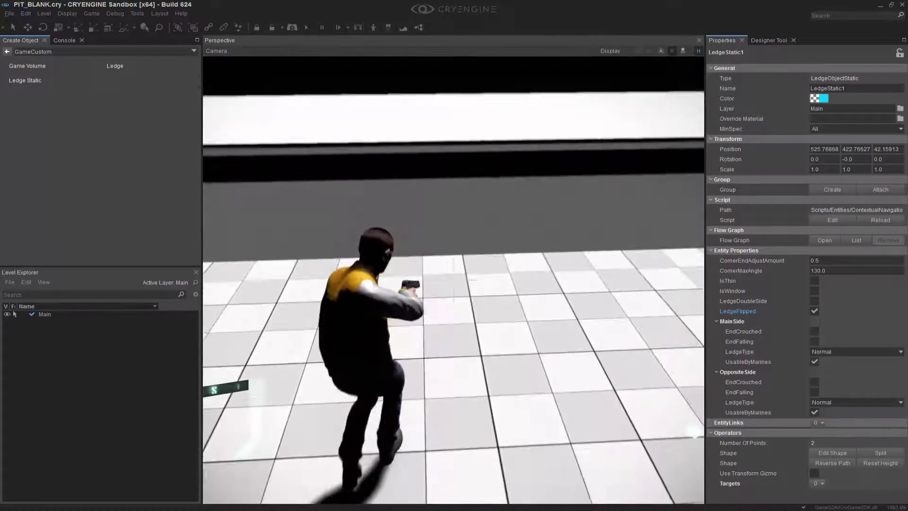
pyautogui.press('w')
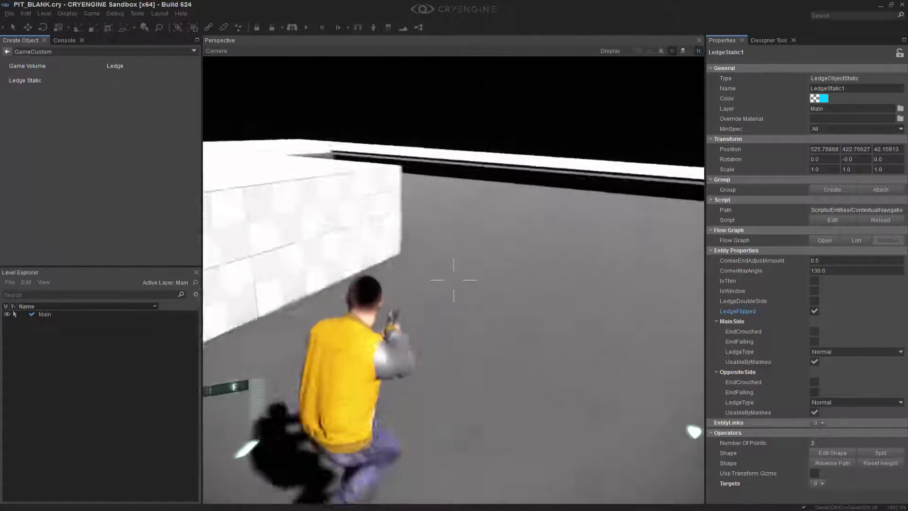
pyautogui.press('Escape')
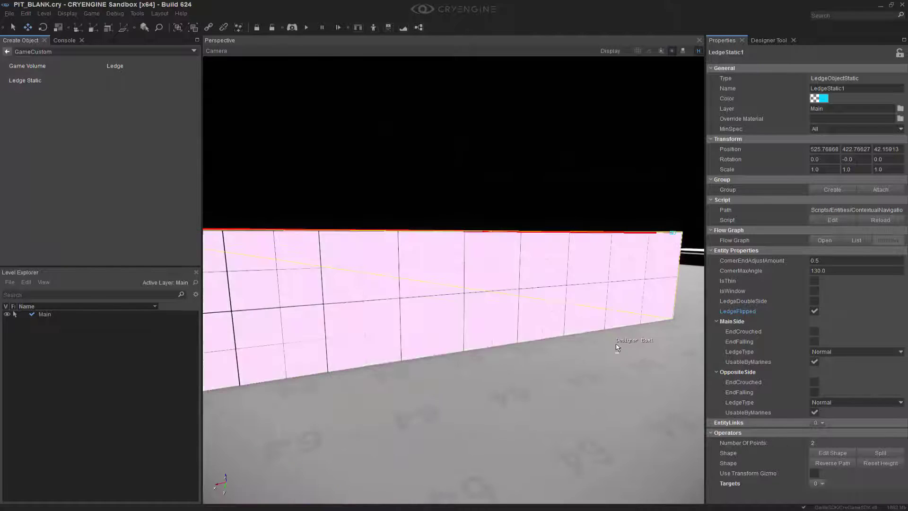
# Select the designer box and open its shape for editing.
pyautogui.press('s')
pyautogui.moveTo(617, 347); pyautogui.dragTo(498, 265, button='right')
pyautogui.press('w')
pyautogui.press('s')
pyautogui.press('a')
pyautogui.press('a')
pyautogui.press('a')
pyautogui.click(498, 266)
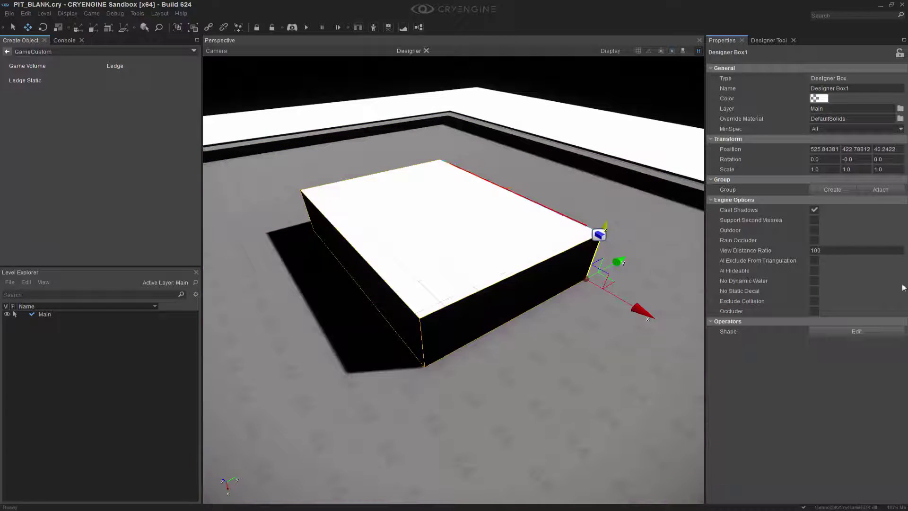
pyautogui.click(864, 331)
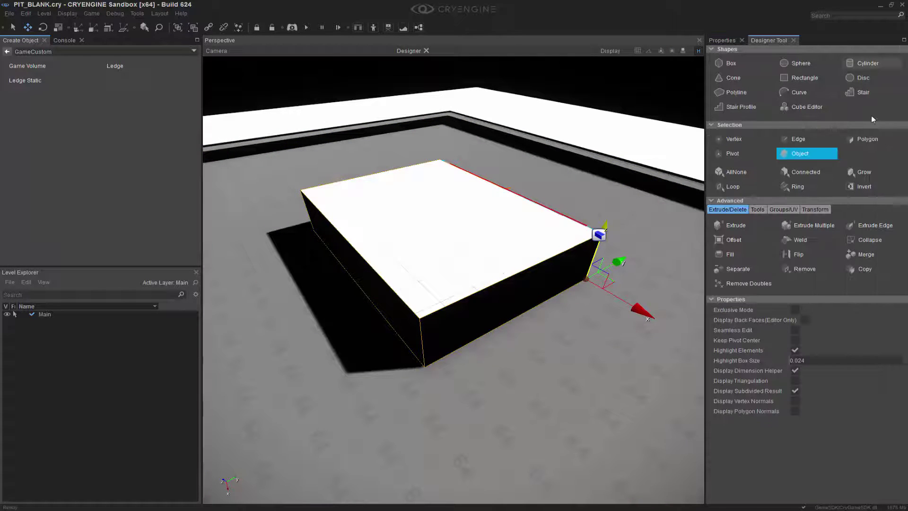
# Push the side face opposite the ledge inward along the Y axis, thinning the box to a wall about 0.139 wide.
pyautogui.click(875, 143)
pyautogui.press('a')
pyautogui.moveTo(335, 274); pyautogui.dragTo(363, 274, button='right')
pyautogui.click(352, 286)
pyautogui.press('d')
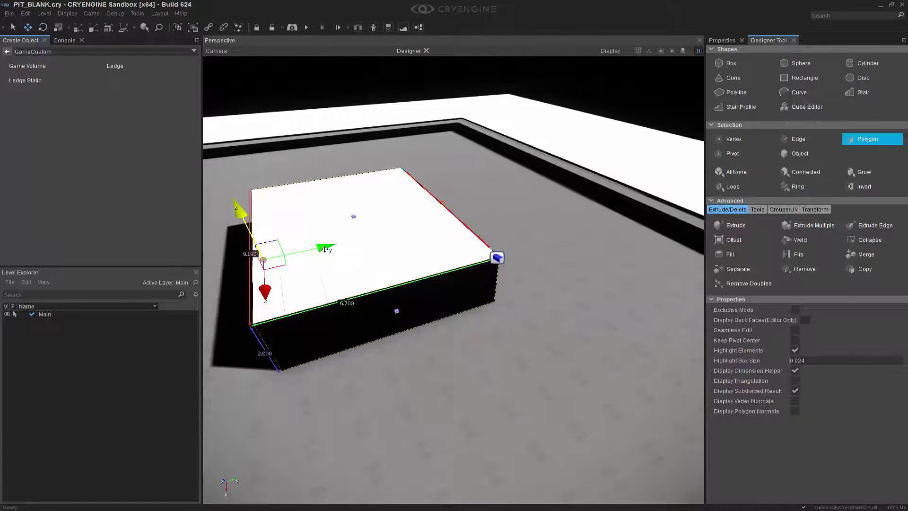
pyautogui.moveTo(325, 247); pyautogui.dragTo(477, 239)
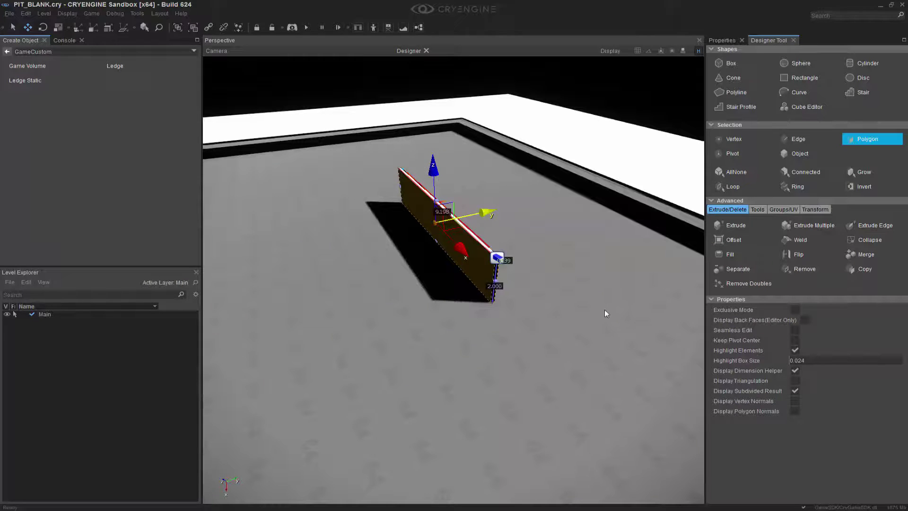
# Return to object selection and nudge the thin wall along the Y axis so the ledge runs along the middle of its top.
pyautogui.moveTo(582, 279); pyautogui.dragTo(568, 312, button='right')
pyautogui.press('d')
pyautogui.press('w')
pyautogui.press('d')
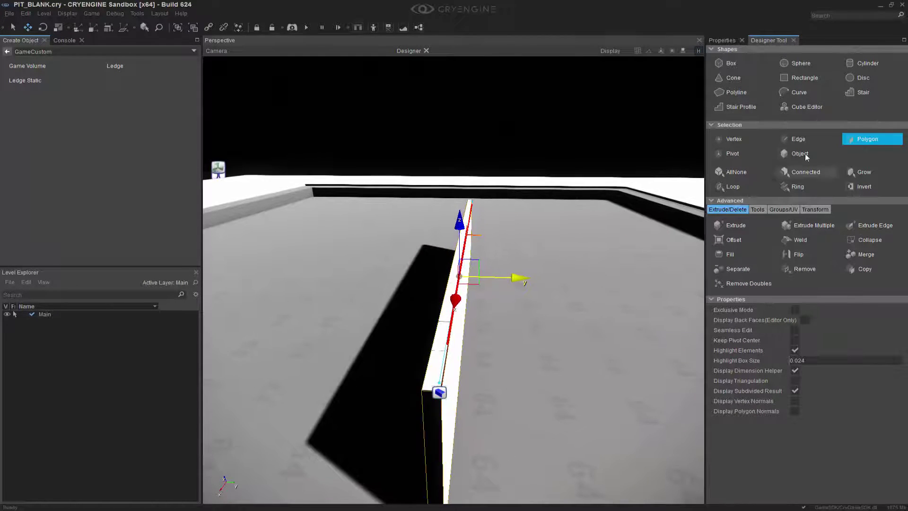
pyautogui.click(805, 155)
pyautogui.moveTo(599, 236); pyautogui.dragTo(593, 265, button='right')
pyautogui.moveTo(593, 264); pyautogui.dragTo(599, 289, button='middle')
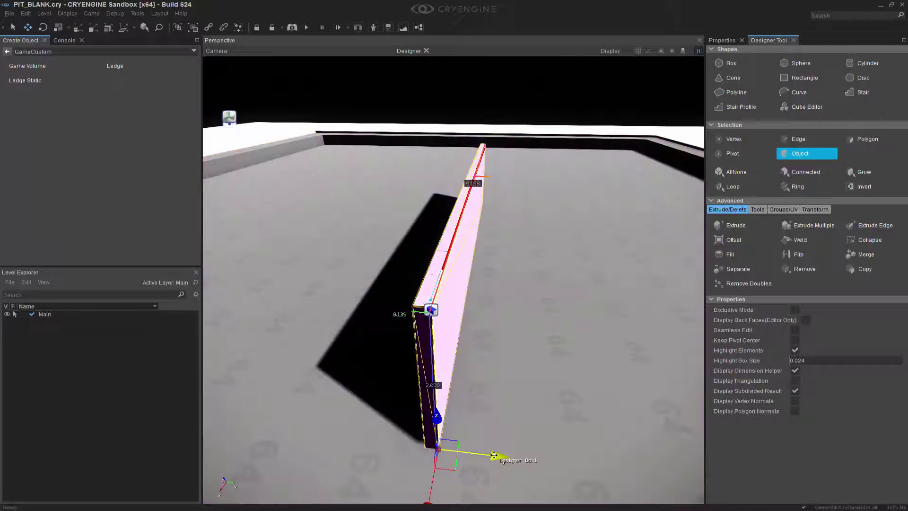
pyautogui.moveTo(494, 454); pyautogui.dragTo(499, 456)
pyautogui.click(580, 350)
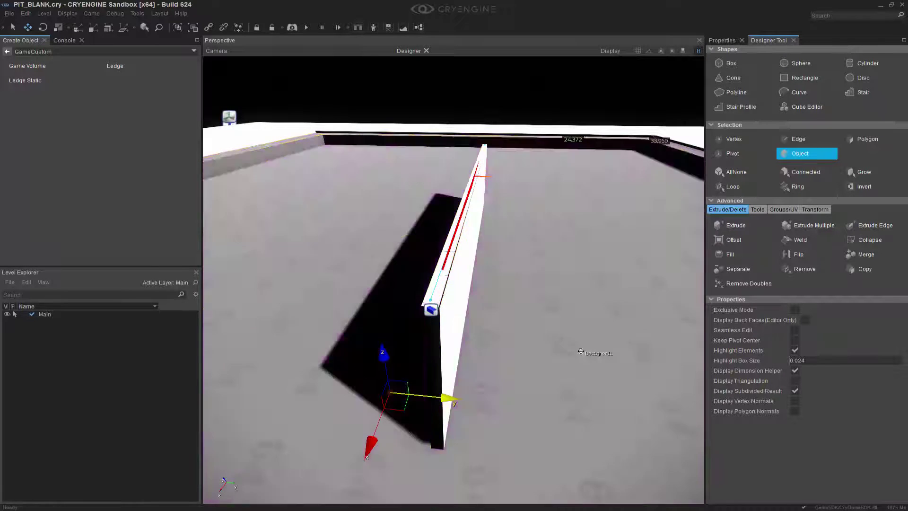
# Select the static ledge running along the top of the thin wall.
pyautogui.moveTo(580, 351); pyautogui.dragTo(592, 350, button='right')
pyautogui.press('d')
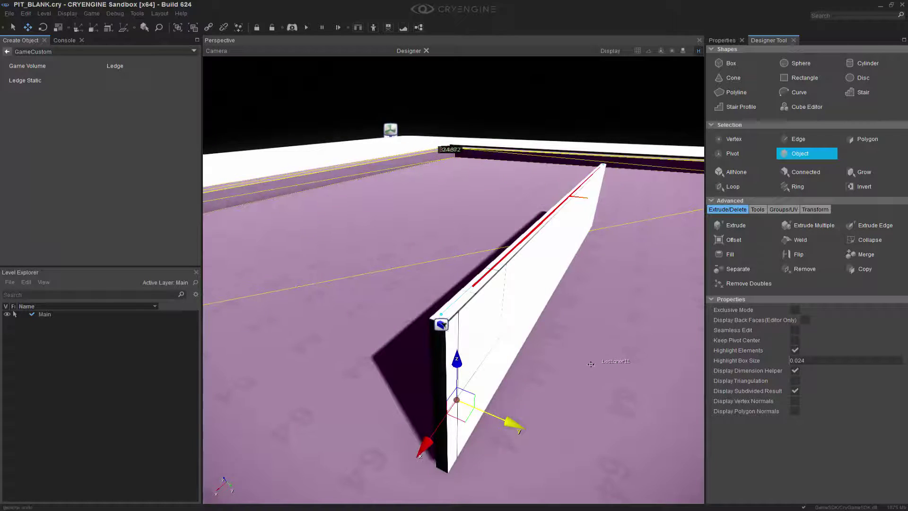
pyautogui.moveTo(494, 307); pyautogui.dragTo(473, 293, button='right')
pyautogui.click(491, 268)
# Bring up the selected ledge's properties and enable LedgeDoubleSide so the thin wall can be used from both sides.
pyautogui.press('d')
pyautogui.moveTo(525, 271); pyautogui.dragTo(510, 282, button='right')
pyautogui.moveTo(510, 281); pyautogui.dragTo(509, 291, button='middle')
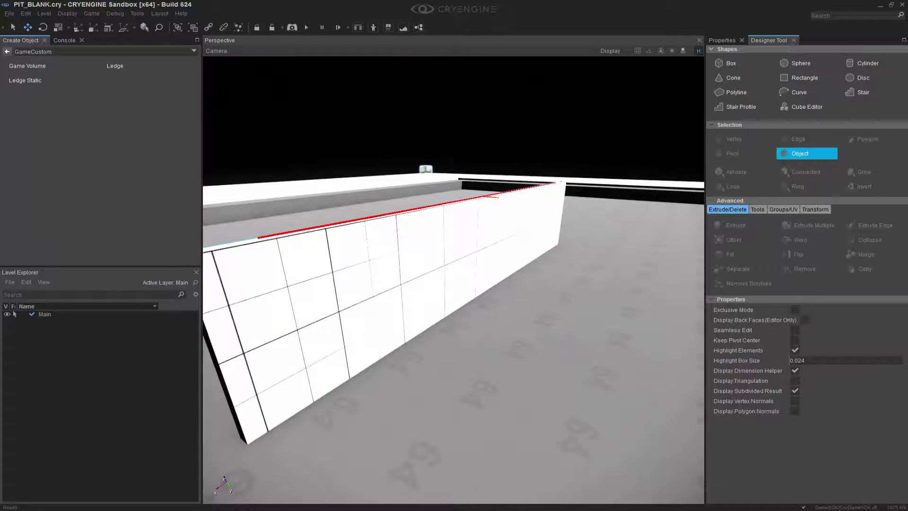
pyautogui.press('a')
pyautogui.moveTo(509, 291); pyautogui.dragTo(398, 232, button='right')
pyautogui.press('d')
pyautogui.press('d')
pyautogui.press('a')
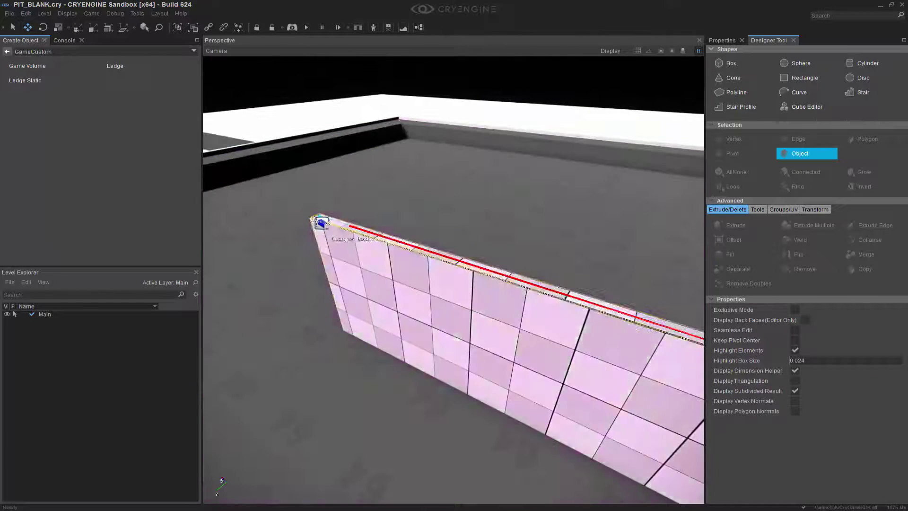
pyautogui.moveTo(344, 266); pyautogui.dragTo(356, 257, button='right')
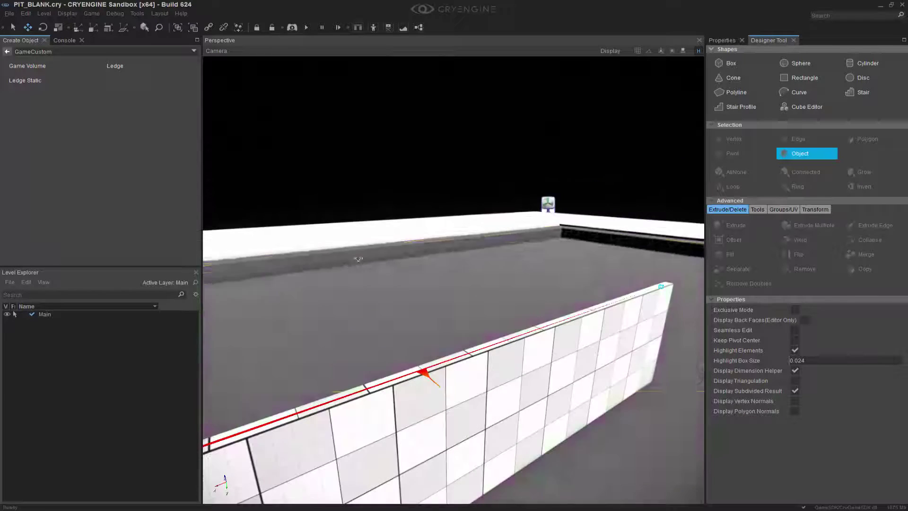
pyautogui.click(723, 42)
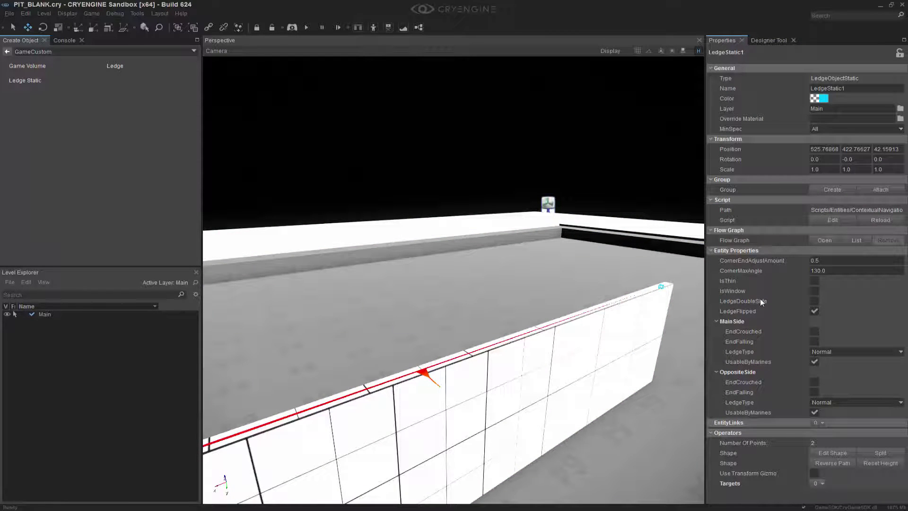
pyautogui.click(814, 302)
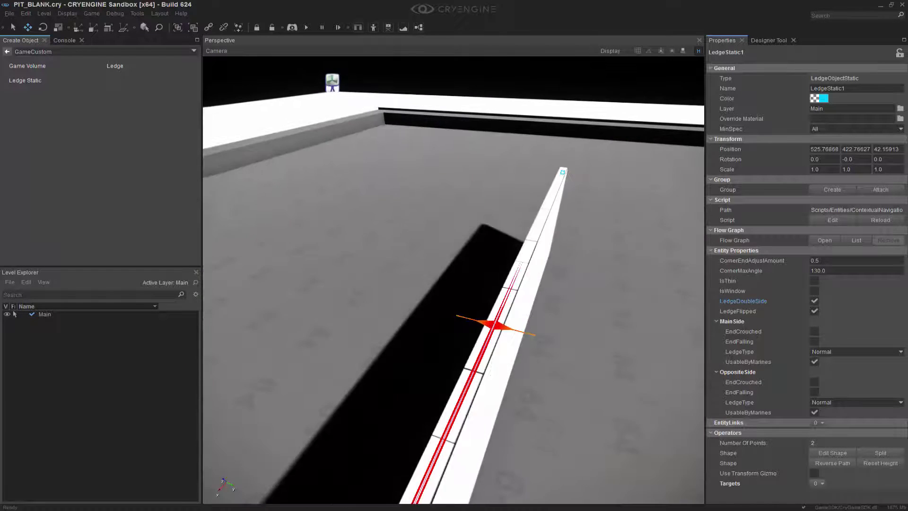
# Playtest the double-sided ledge in third-person view by climbing over the thin wall from its lit side.
pyautogui.moveTo(405, 284); pyautogui.dragTo(410, 290, button='middle')
pyautogui.moveTo(410, 291); pyautogui.dragTo(417, 299, button='right')
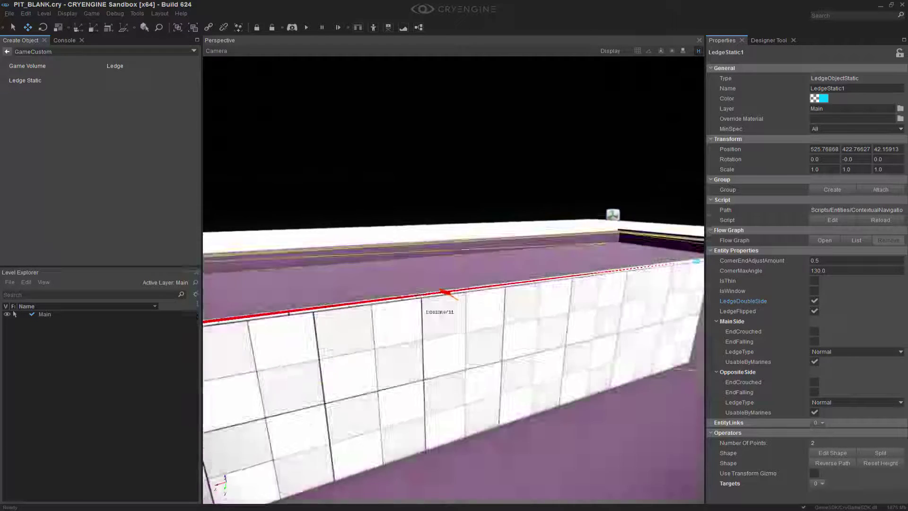
pyautogui.moveTo(417, 298); pyautogui.dragTo(417, 299, button='middle')
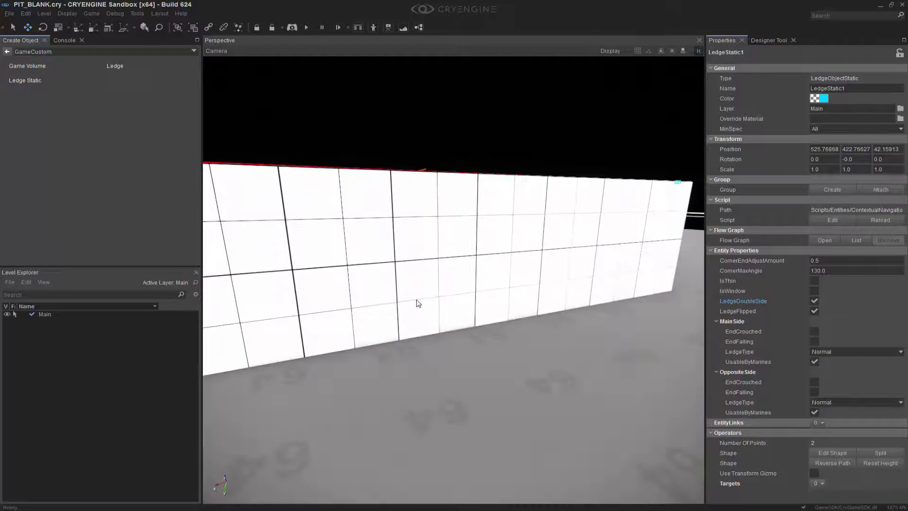
pyautogui.moveTo(402, 279); pyautogui.dragTo(396, 270, button='right')
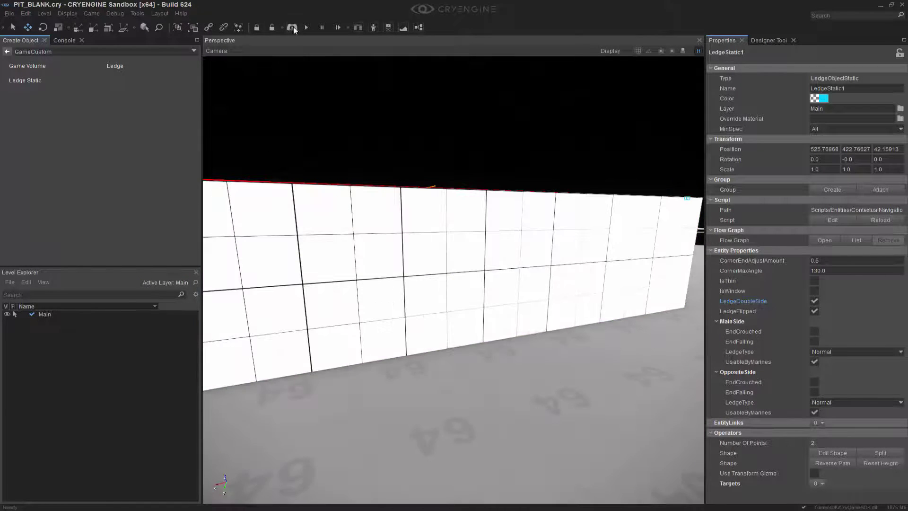
pyautogui.click(292, 27)
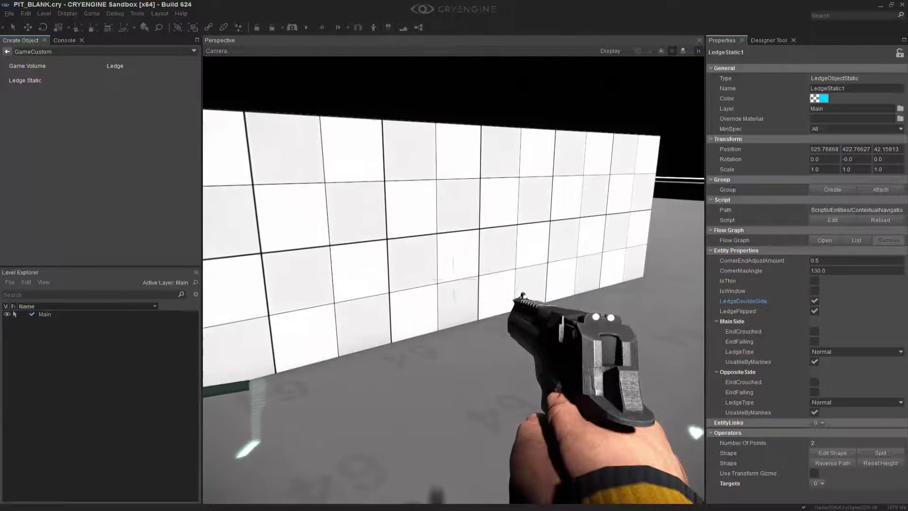
pyautogui.press('F1')
pyautogui.press('w')
pyautogui.press('space')
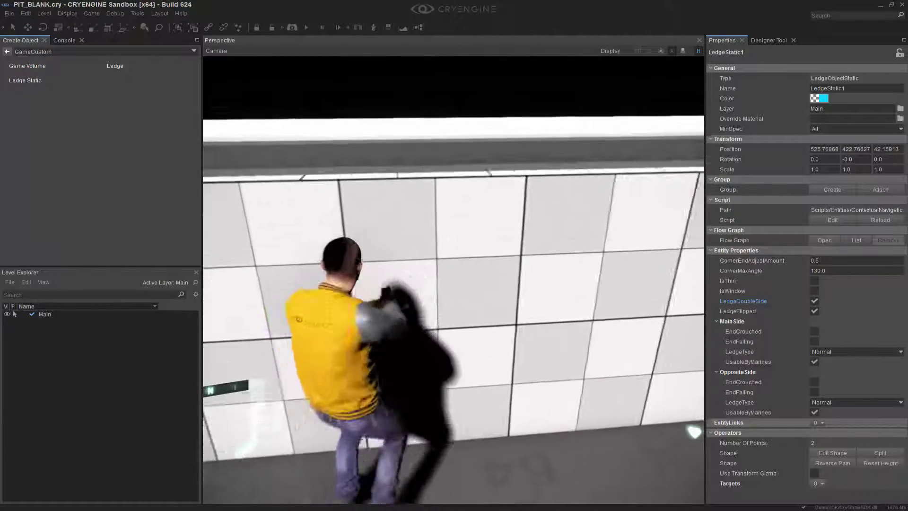
pyautogui.press('space')
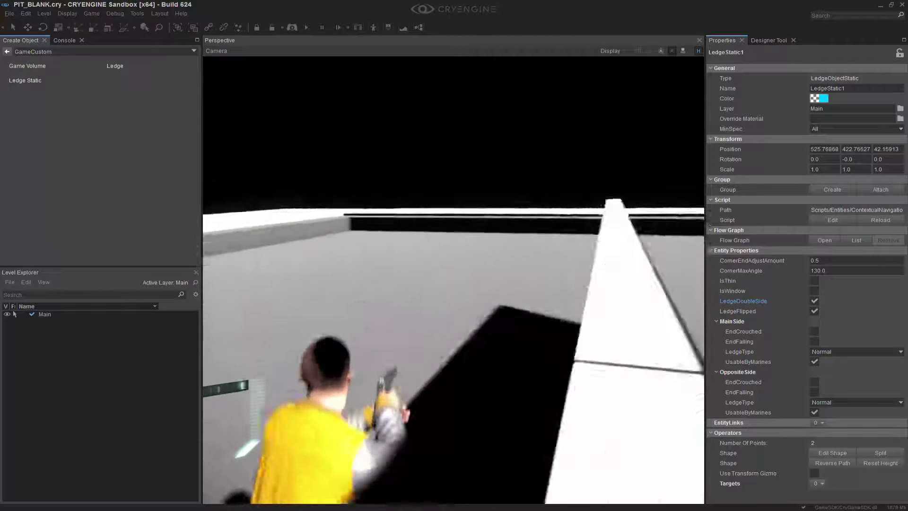
# Climb back over the wall from its shaded side, move around in front of it and return to editing.
pyautogui.press('s')
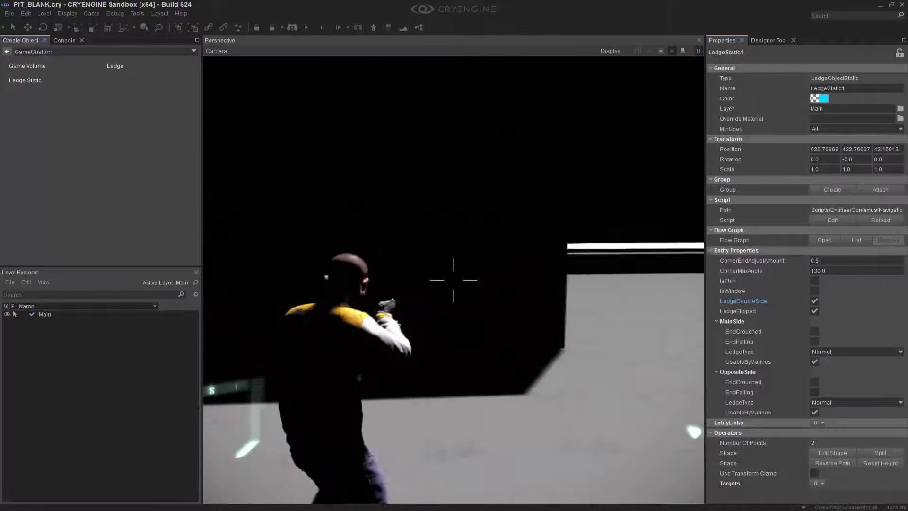
pyautogui.press('w')
pyautogui.press('space')
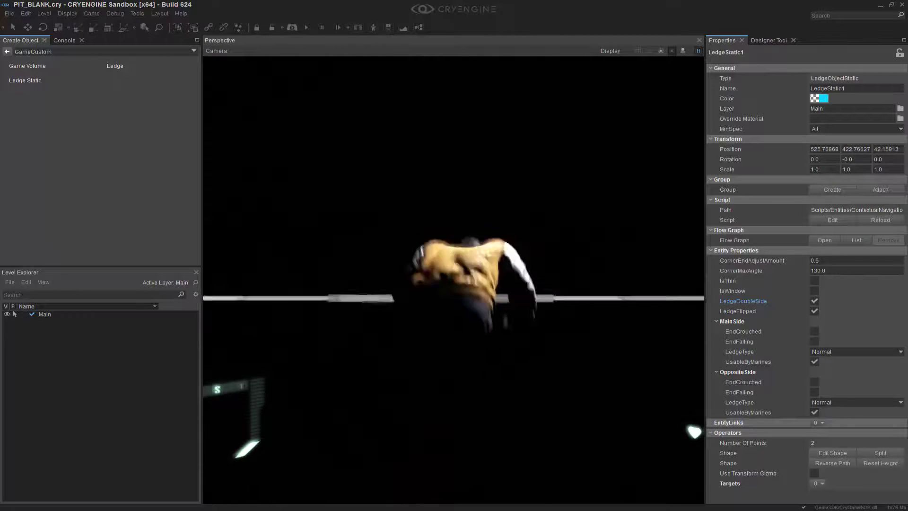
pyautogui.press('w')
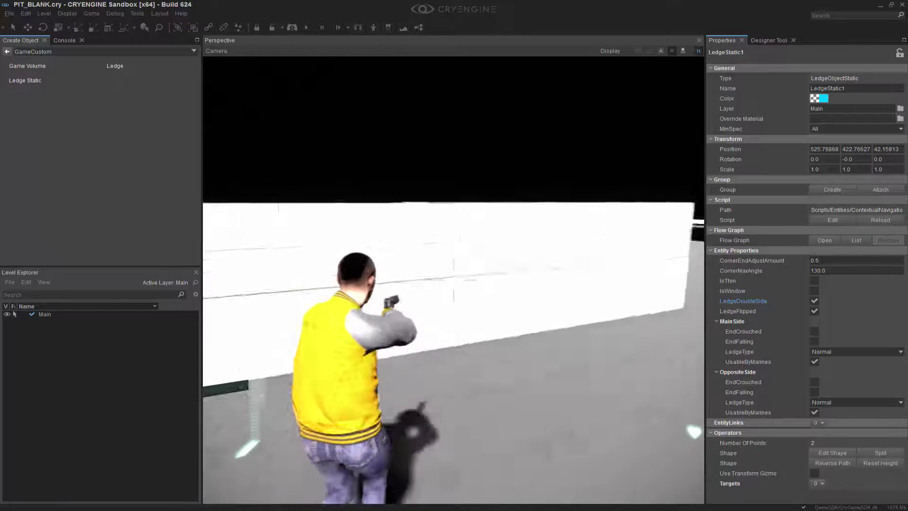
pyautogui.press('s')
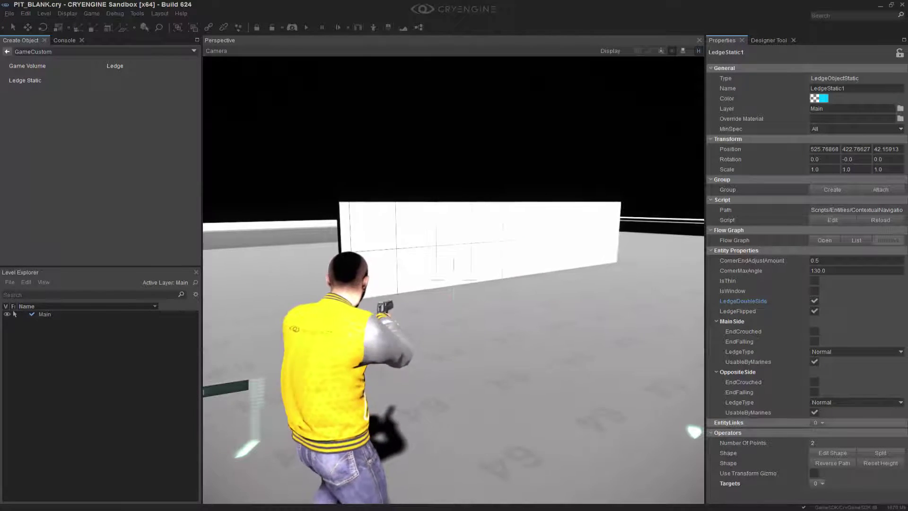
pyautogui.press('w')
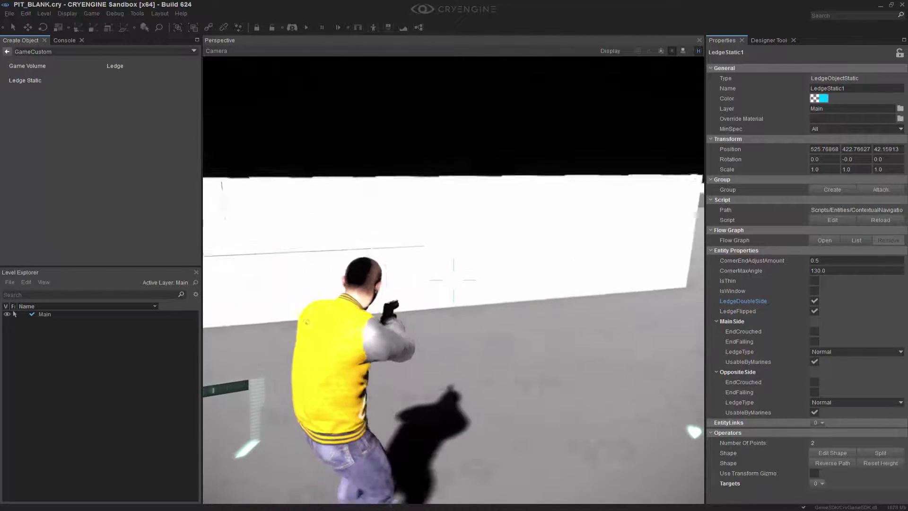
pyautogui.press('s')
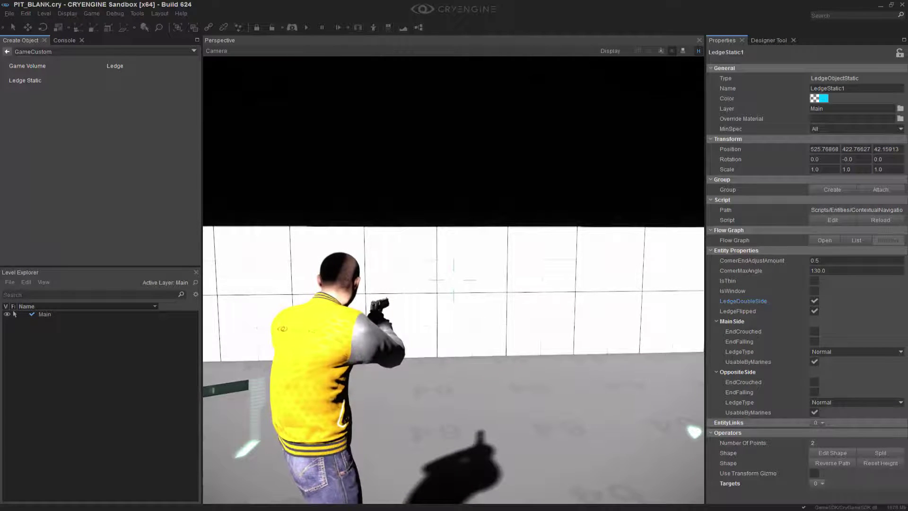
pyautogui.press('Escape')
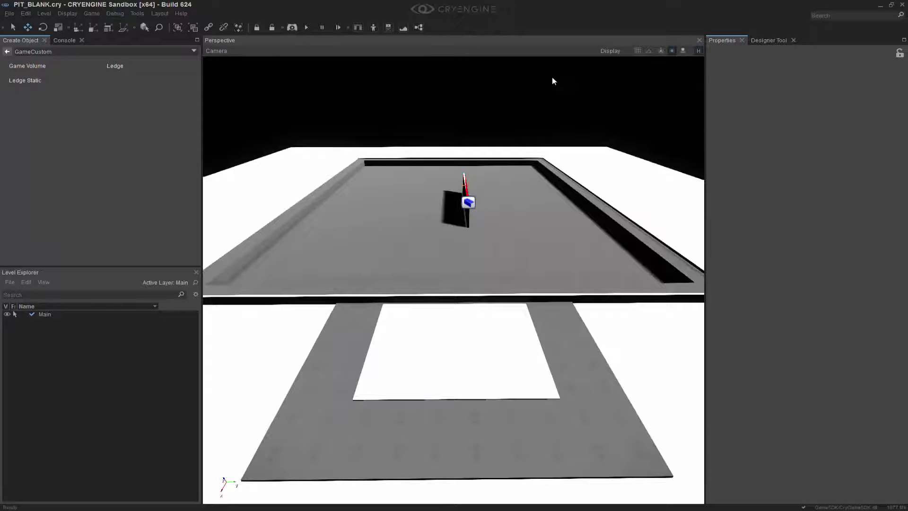